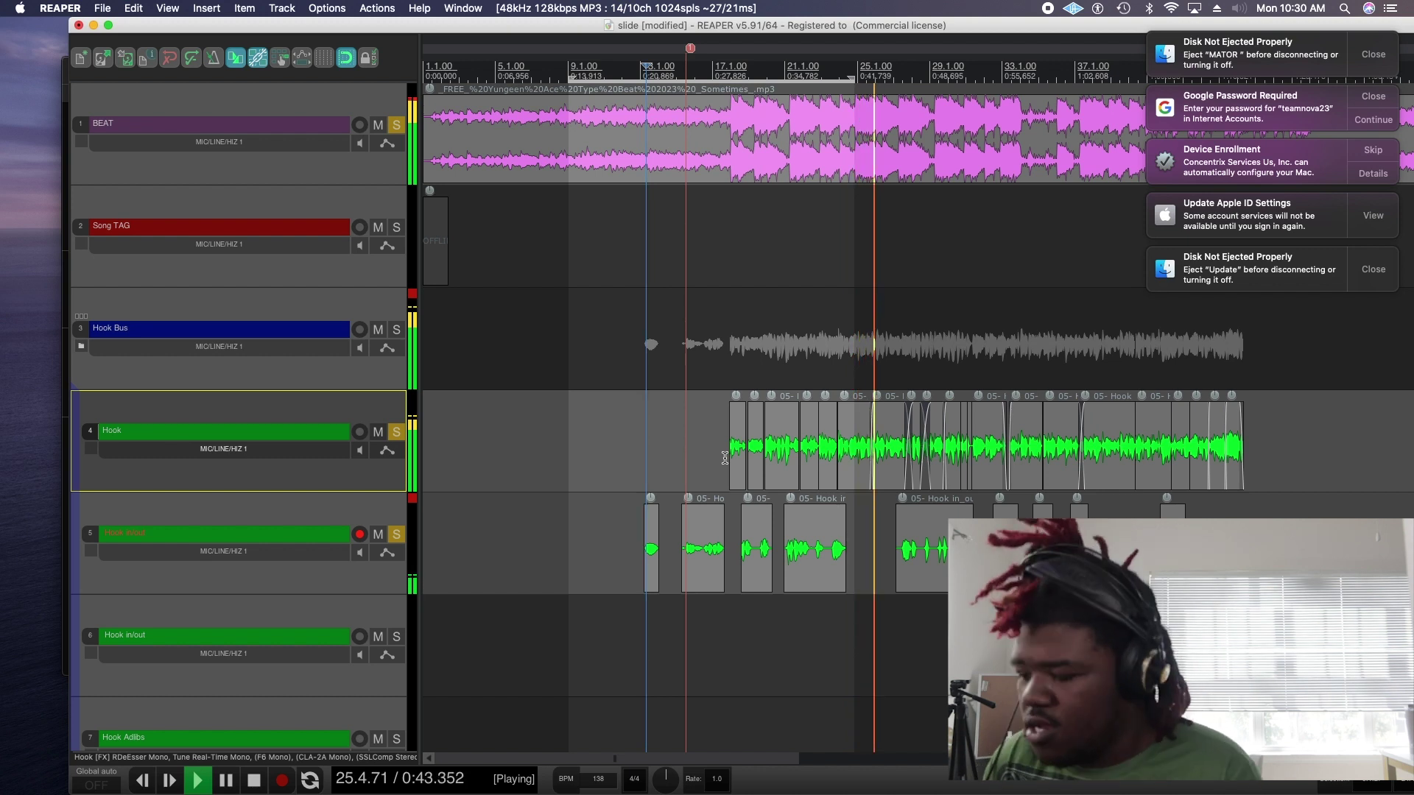
Stop playback and bring up the Mixer so every track's FX chain and fader is visible.
key("space")
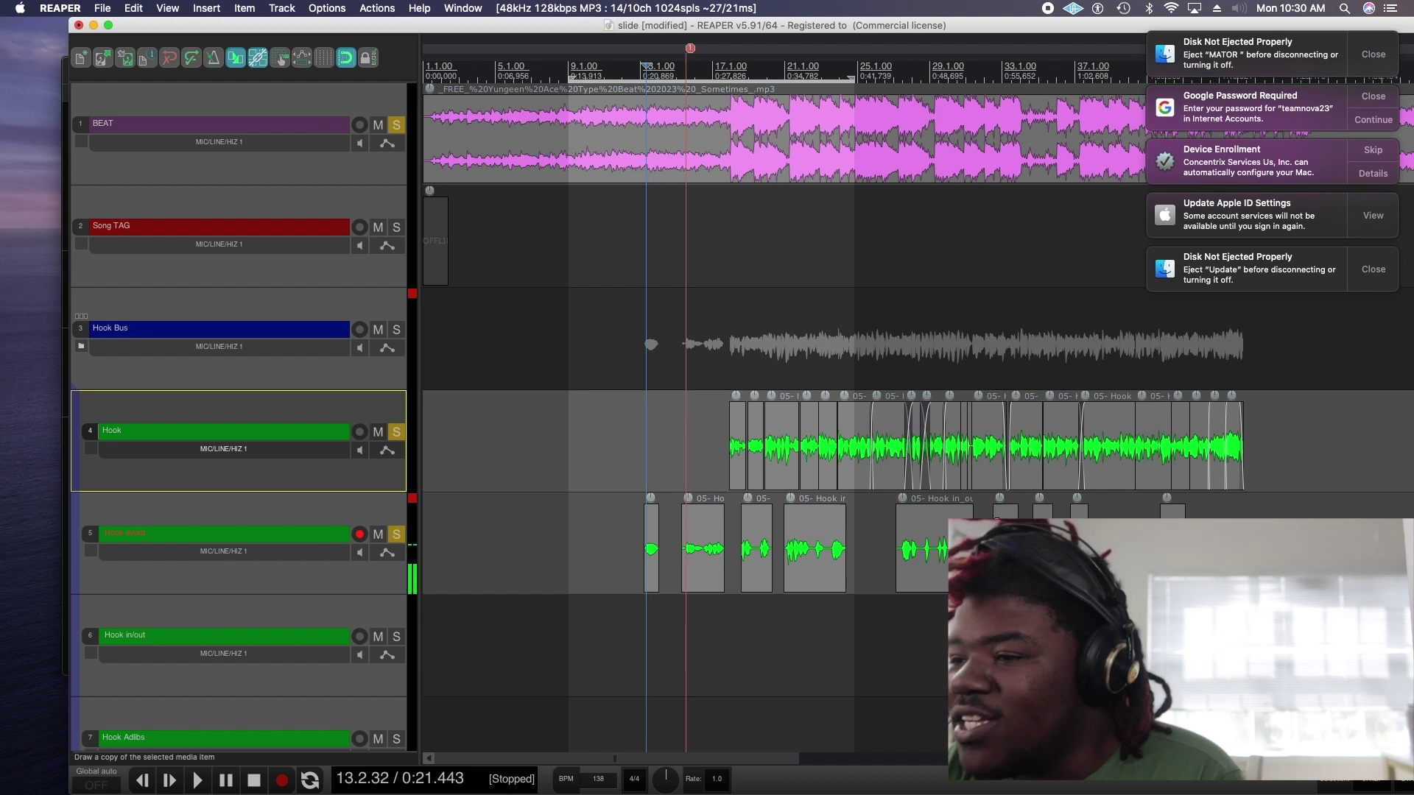
key("super+m")
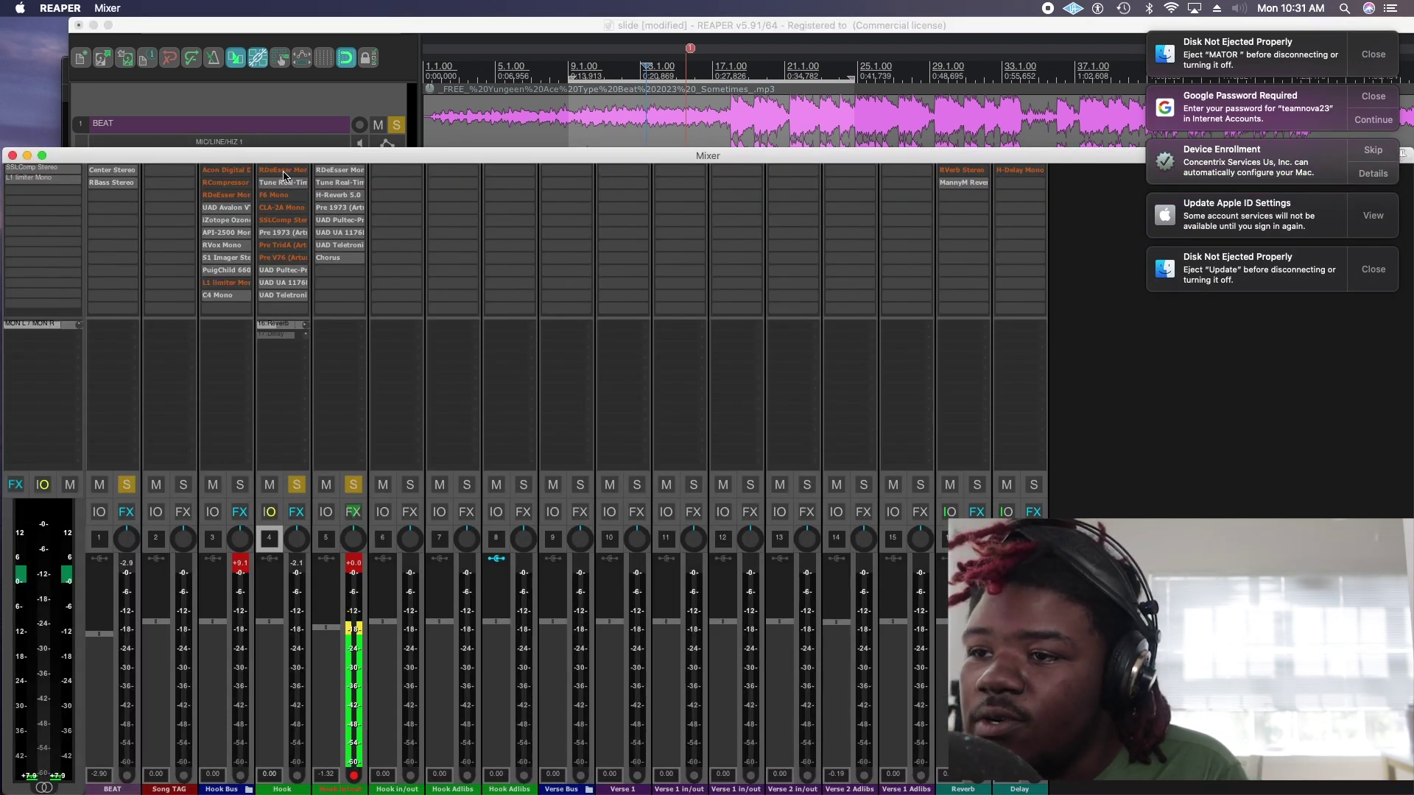
left_click(278, 196)
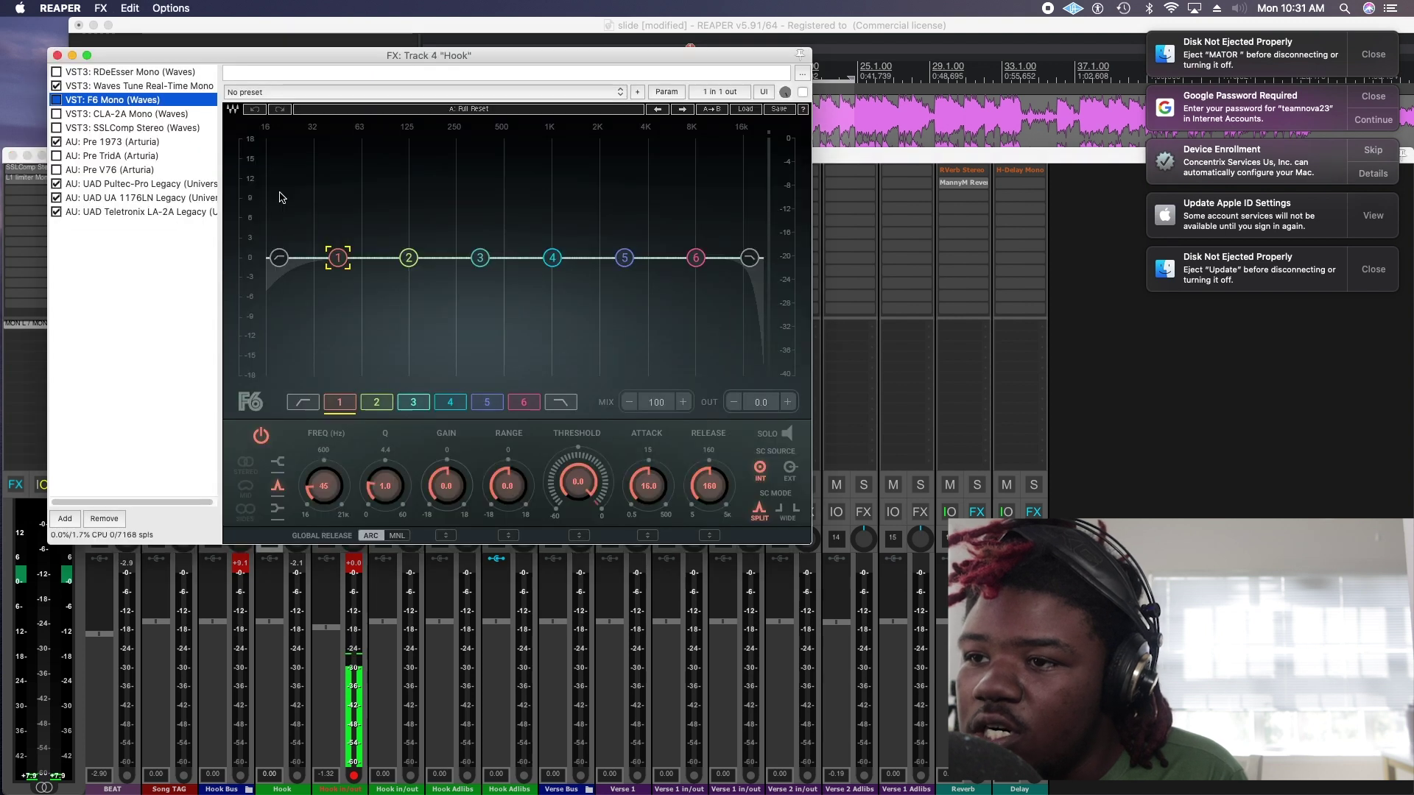
left_click(57, 56)
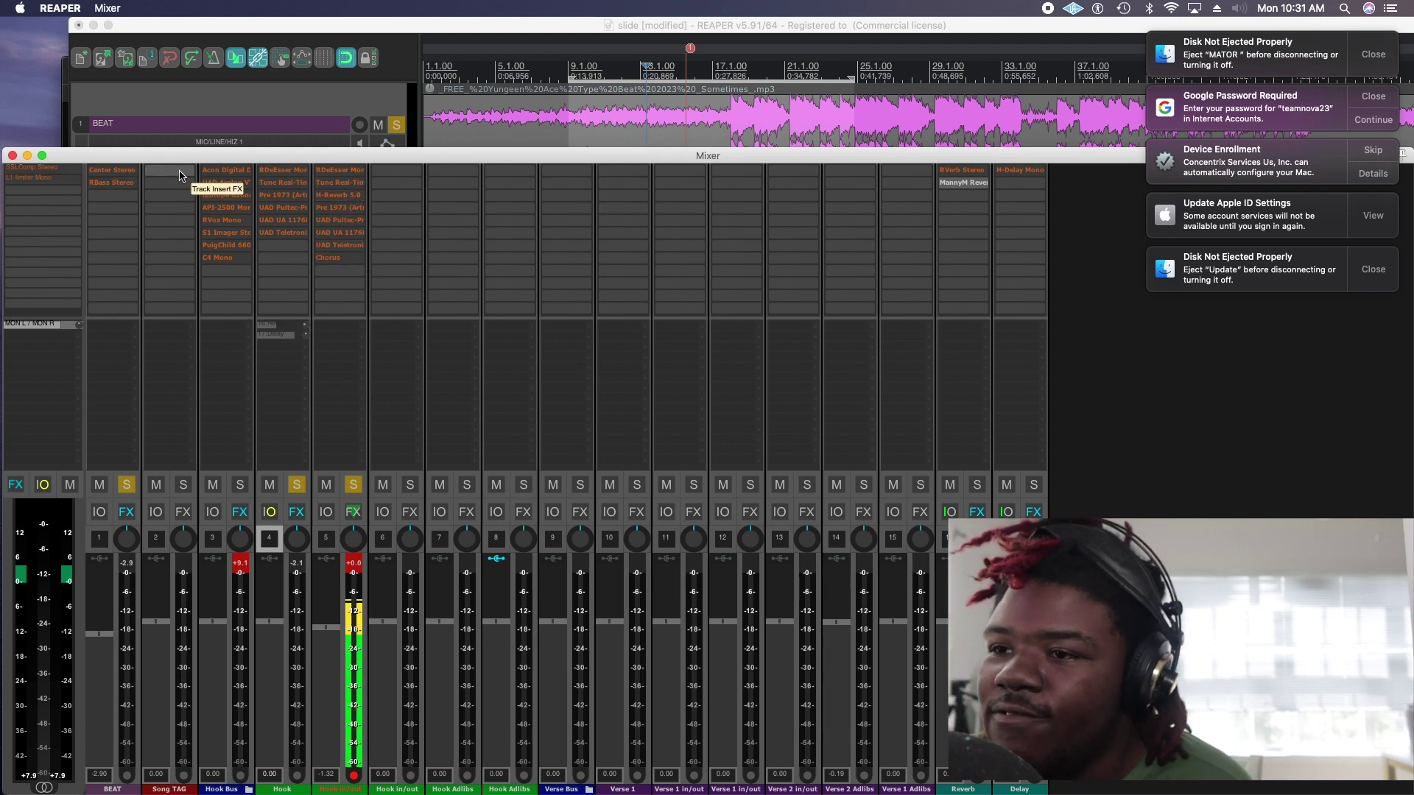
left_click_drag(393, 161, 441, 164)
left_click(343, 189)
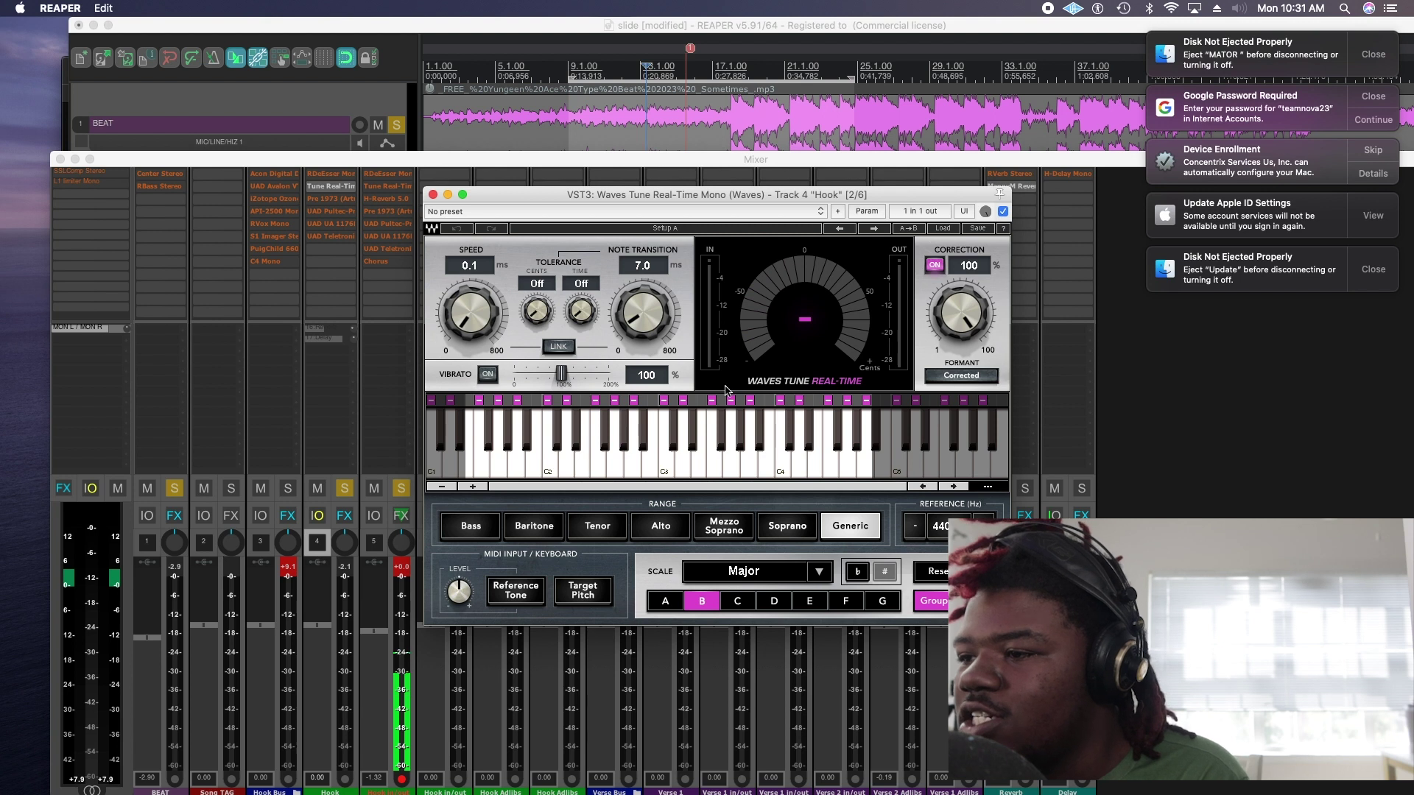
left_click(433, 196)
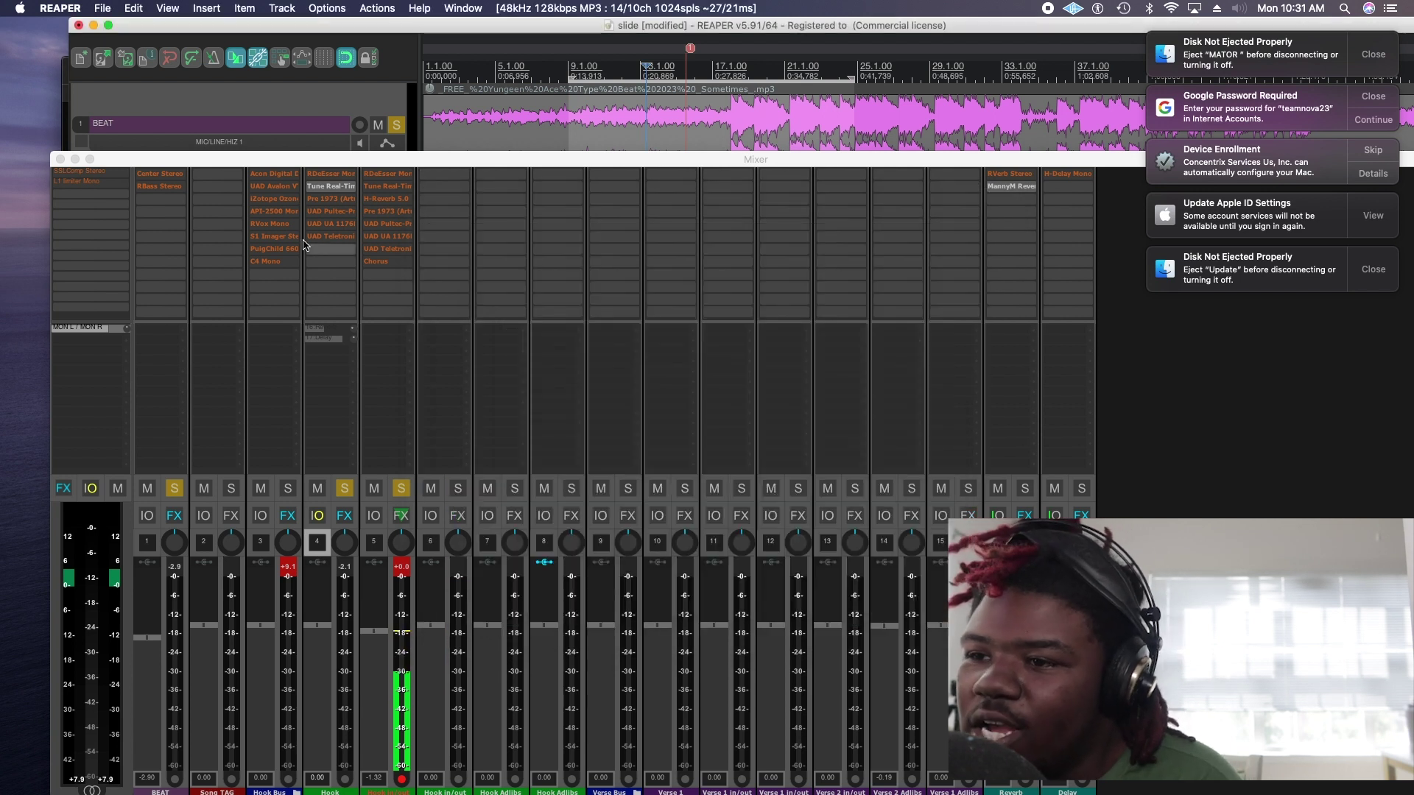
Inspect the Hook track's Pre 1973 preamp on its Male Vocal preset, then close it.
double_click(344, 199)
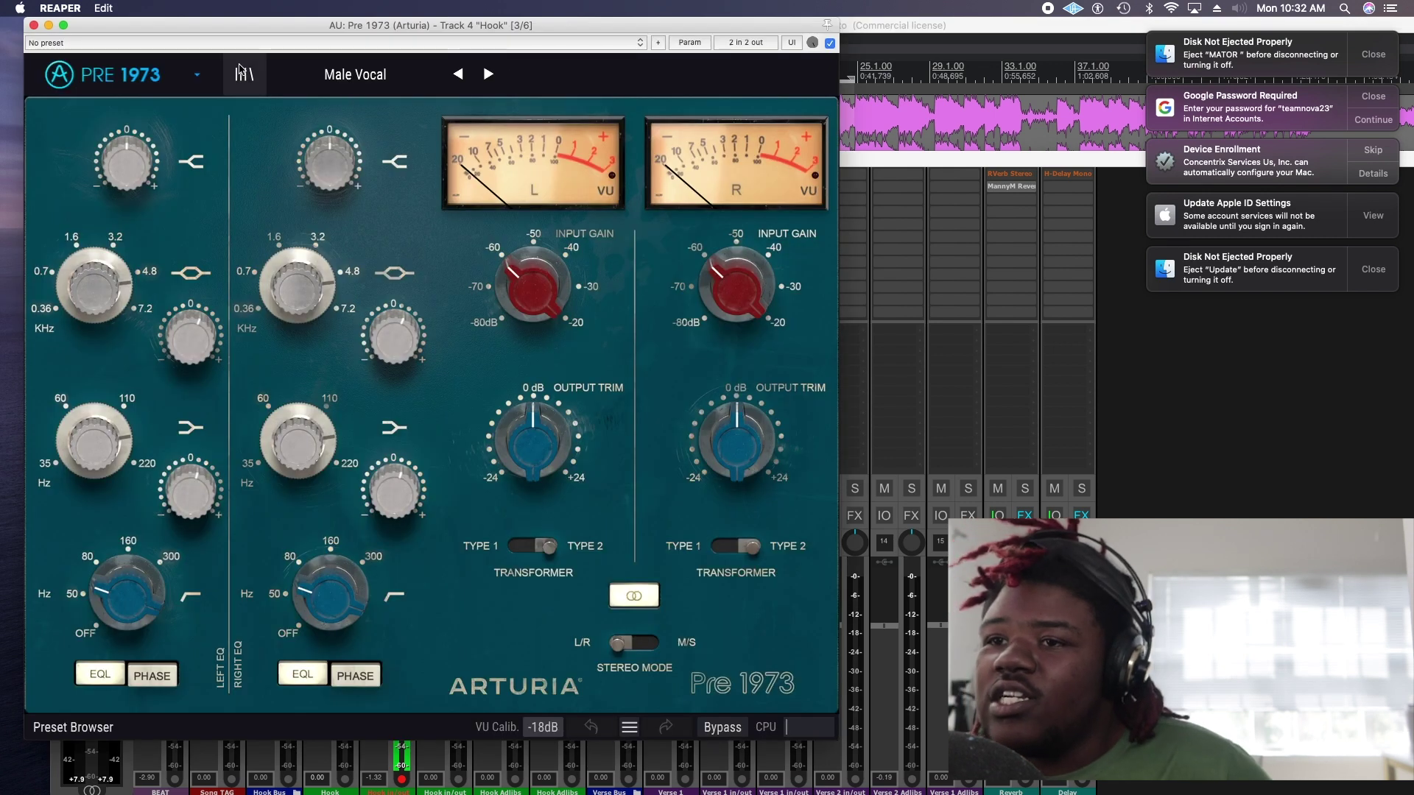
left_click_drag(262, 29, 482, 107)
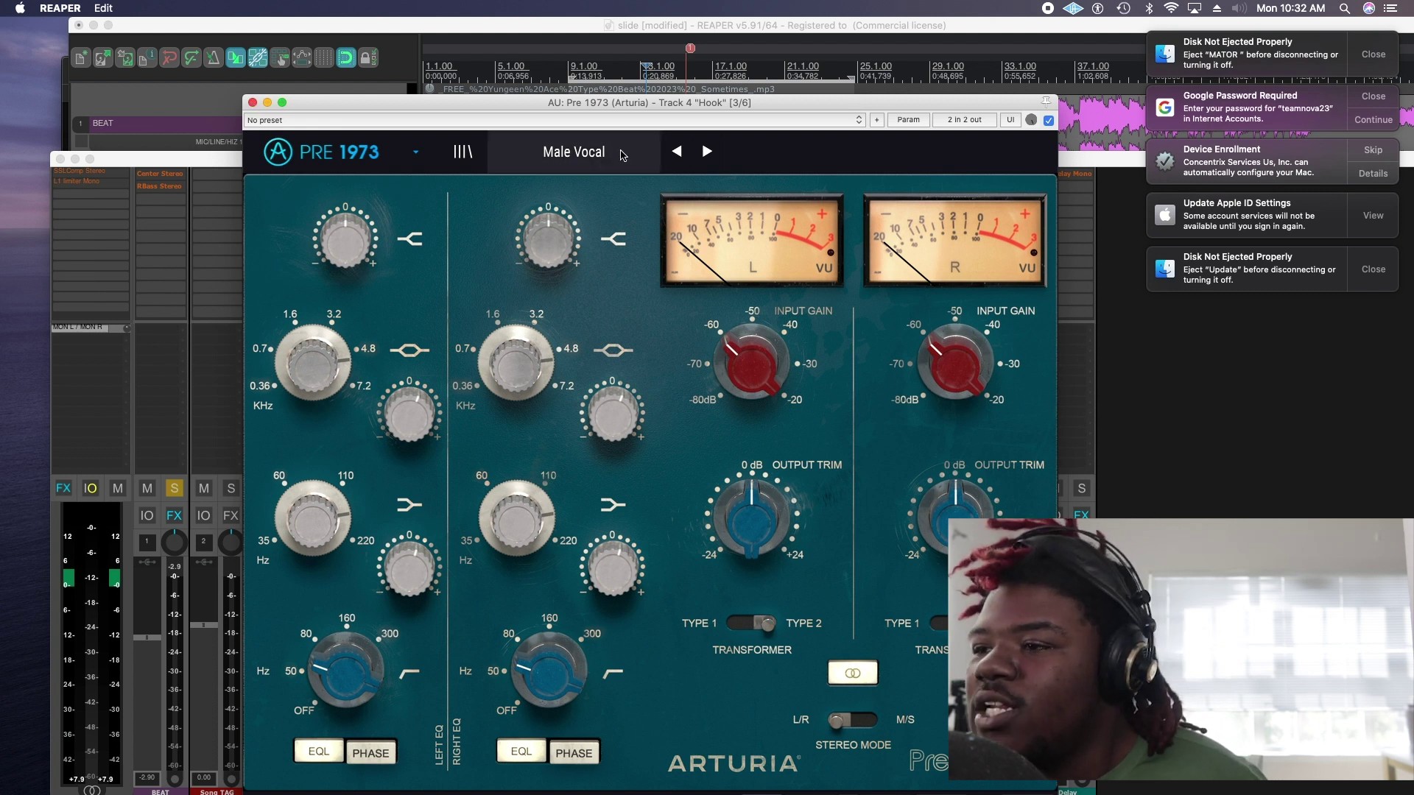
mouse_move(782, 368)
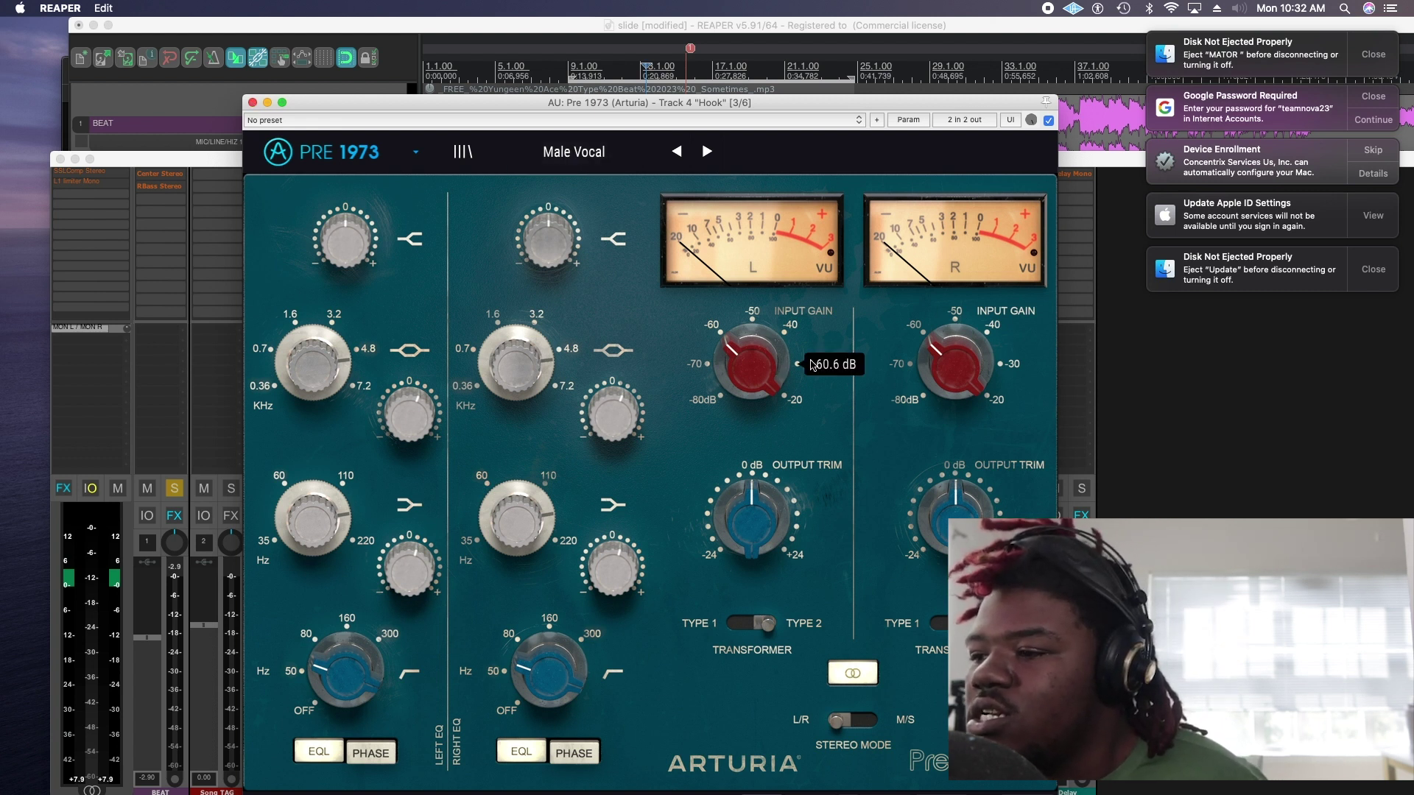
left_click(254, 106)
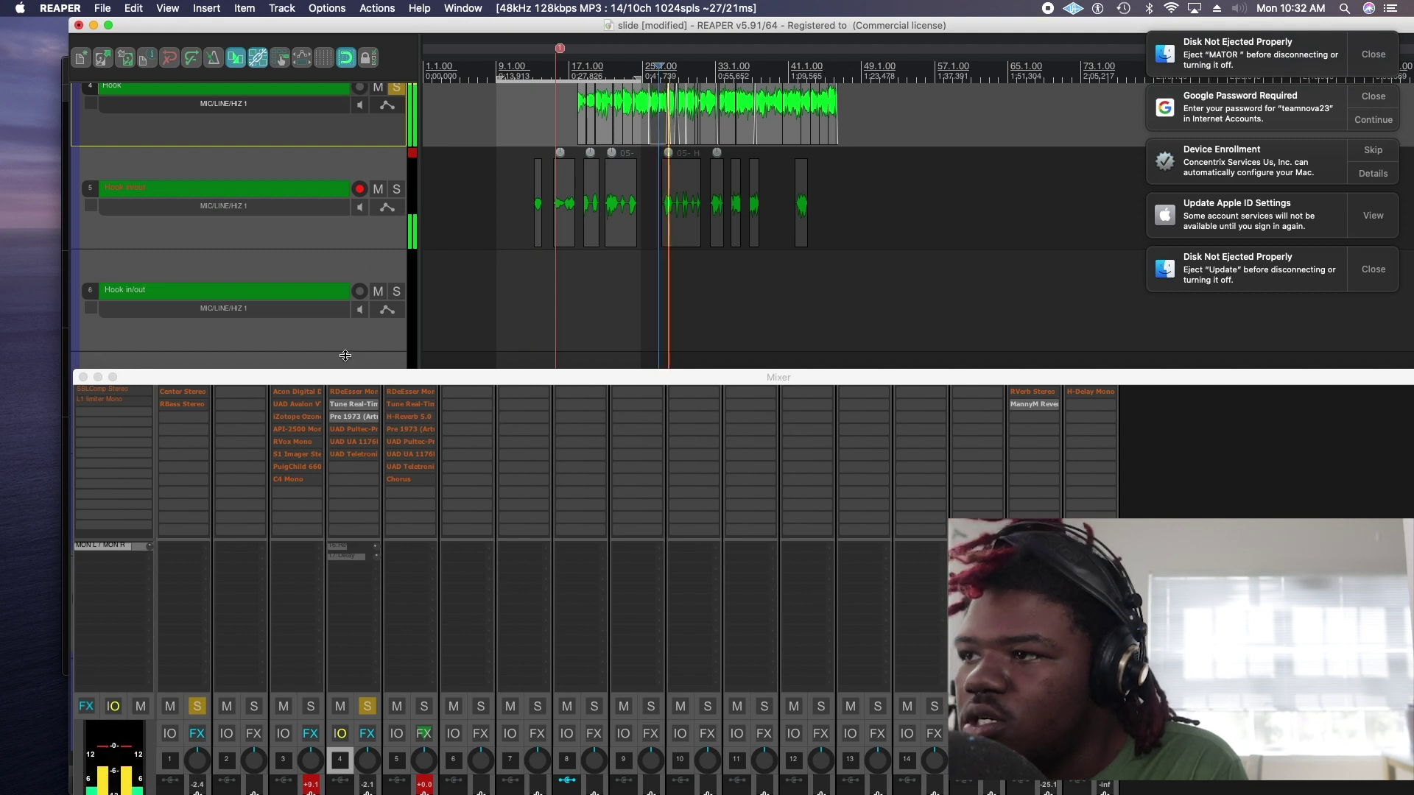
Set the play position inside the Hook item and close REAPER's mixer.
left_click(581, 126)
left_click(579, 125)
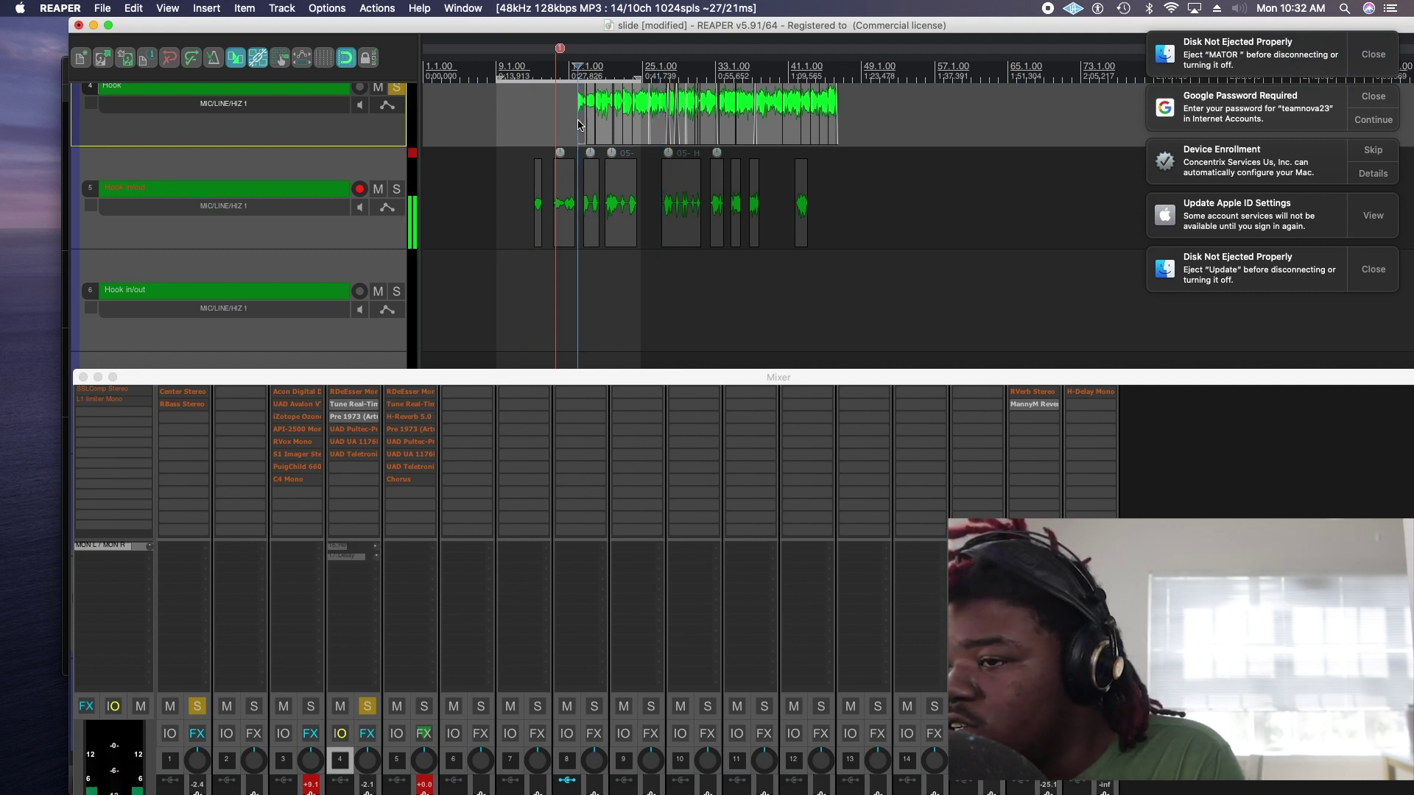
left_click(84, 377)
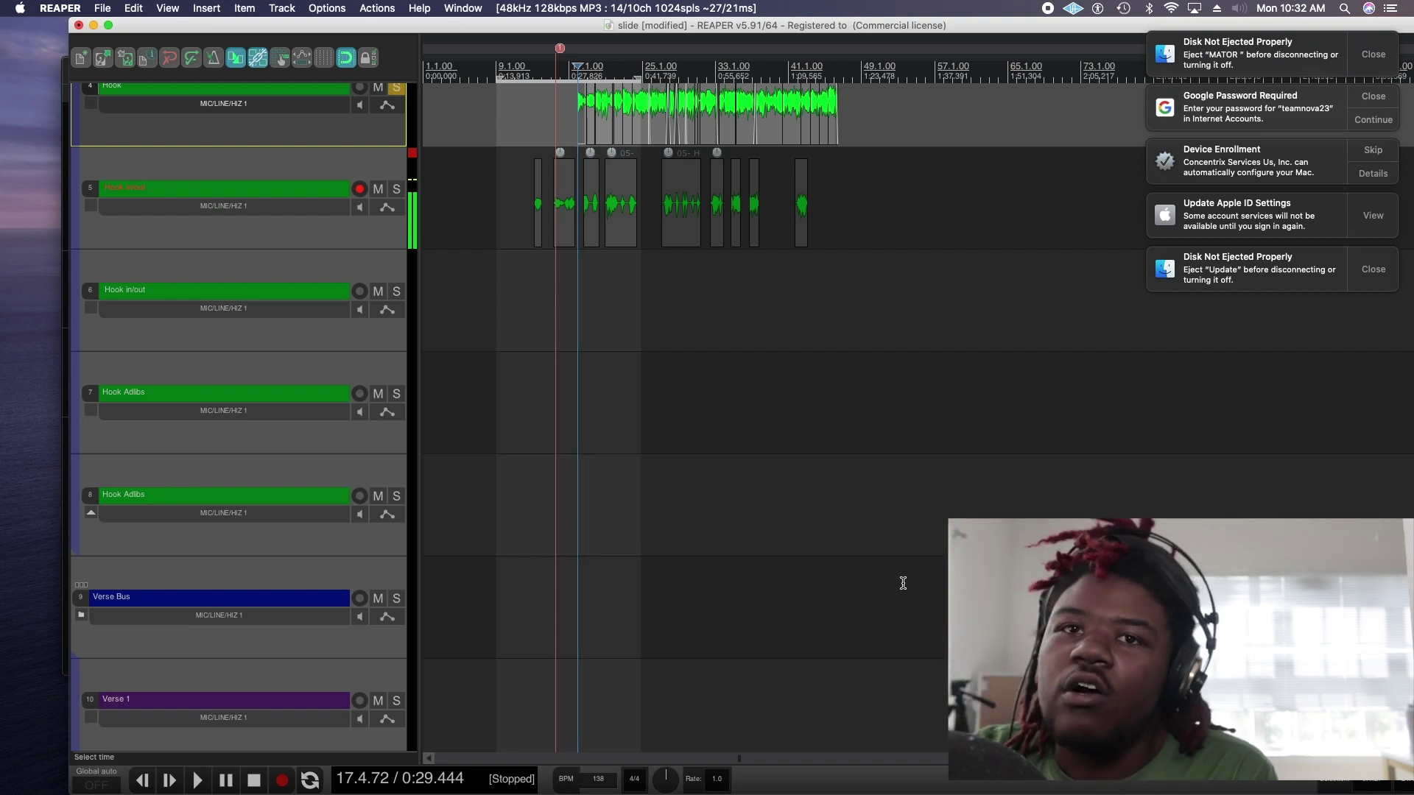
In UAD Console, check Analog 1's Avalon VT-737, 1176LN and LA-2A, closing each window.
left_click(736, 785)
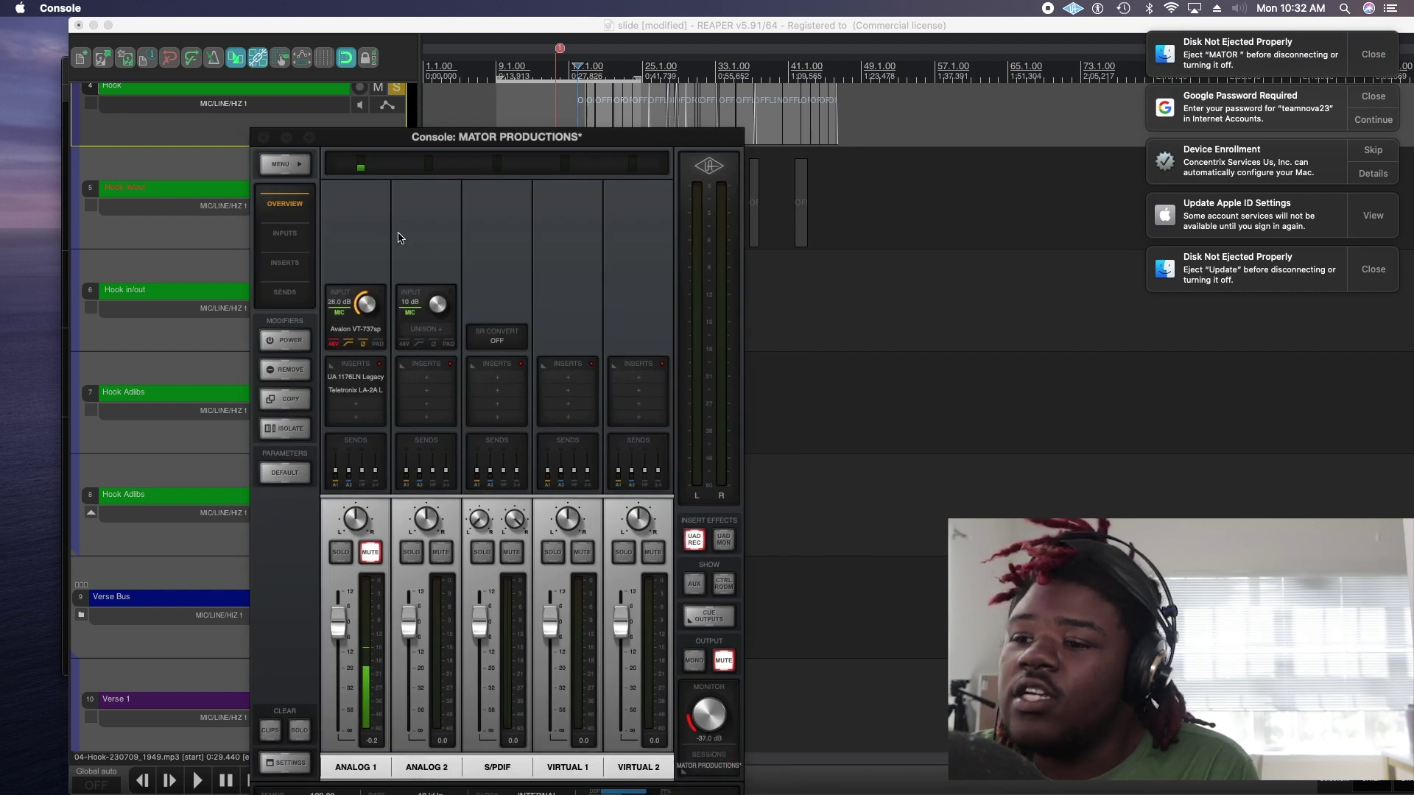
left_click(366, 332)
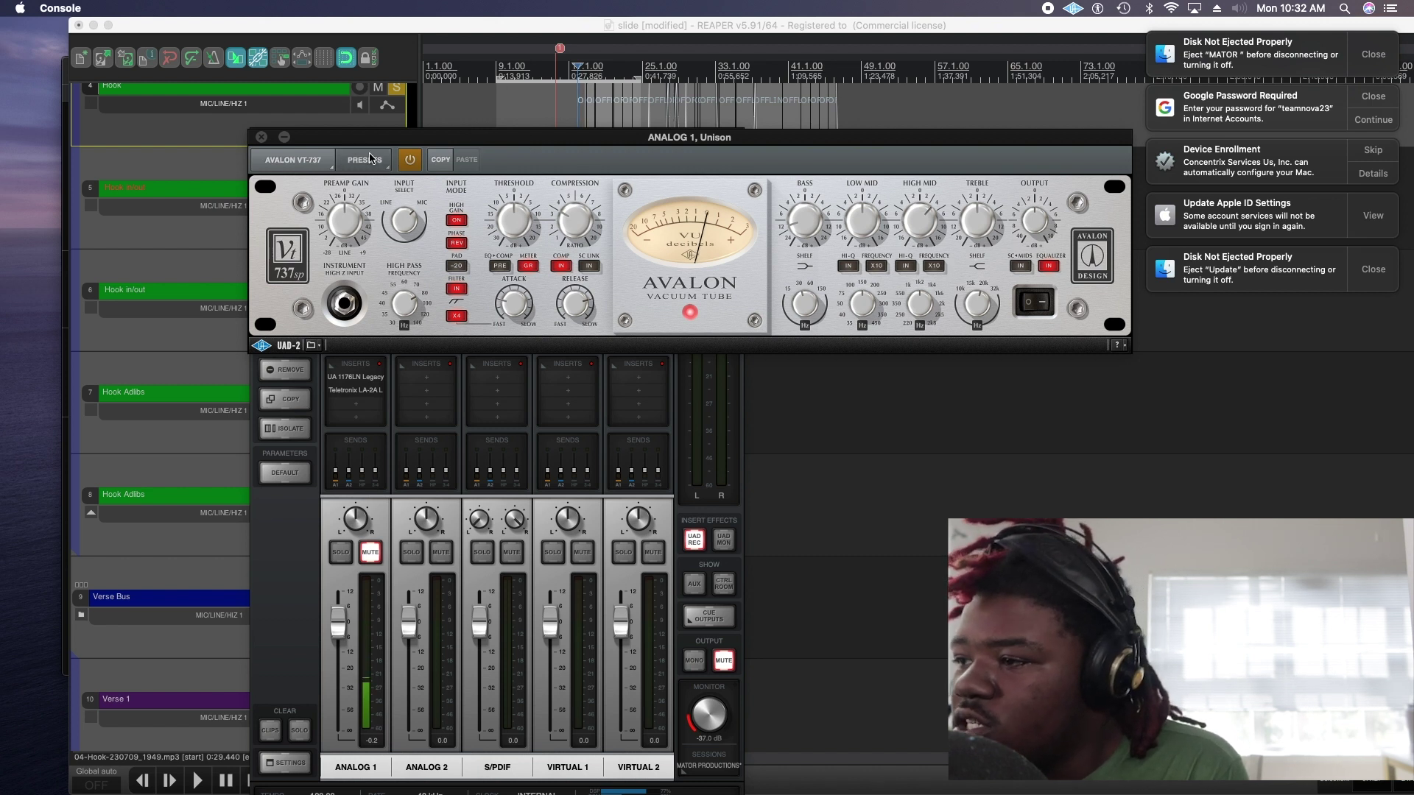
left_click(262, 138)
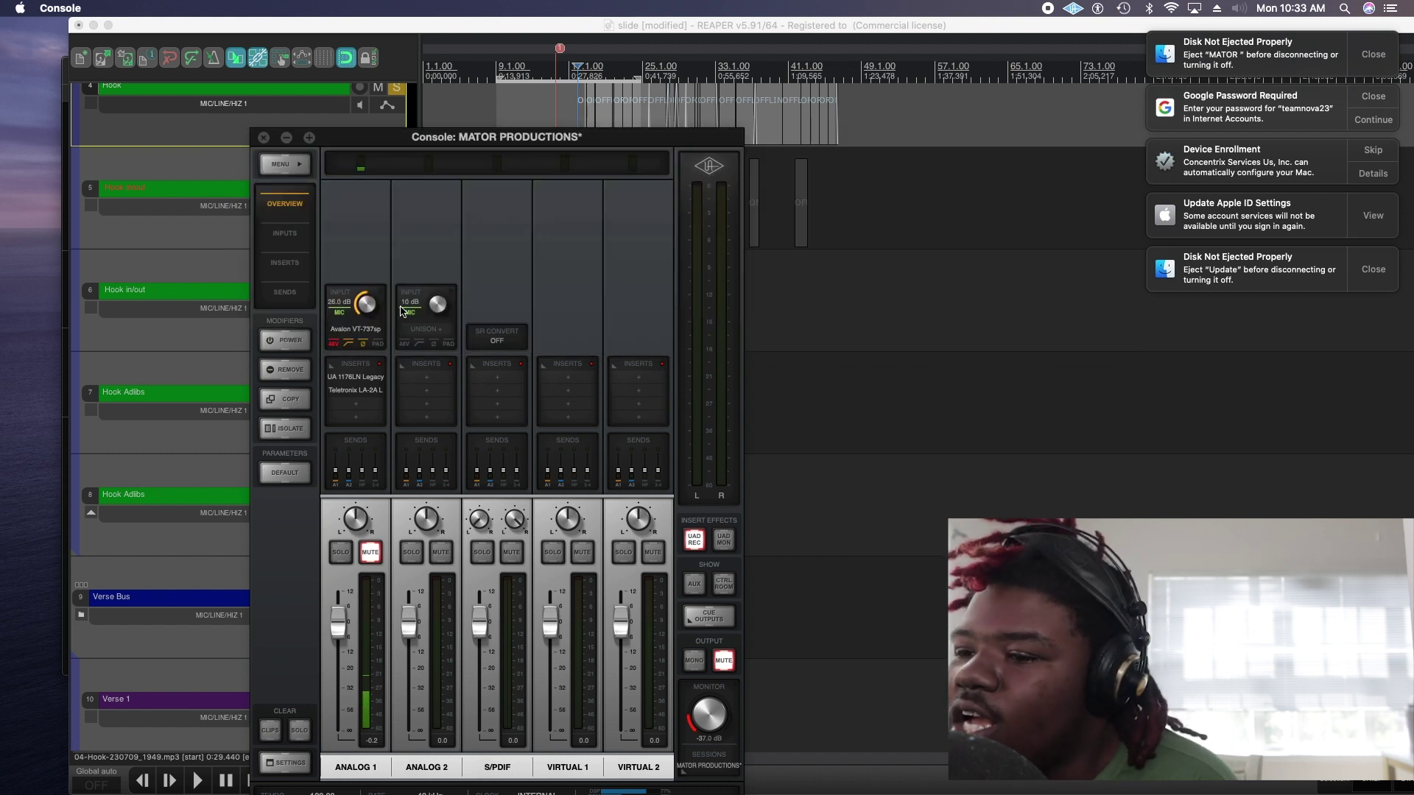
left_click(352, 379)
left_click(355, 391)
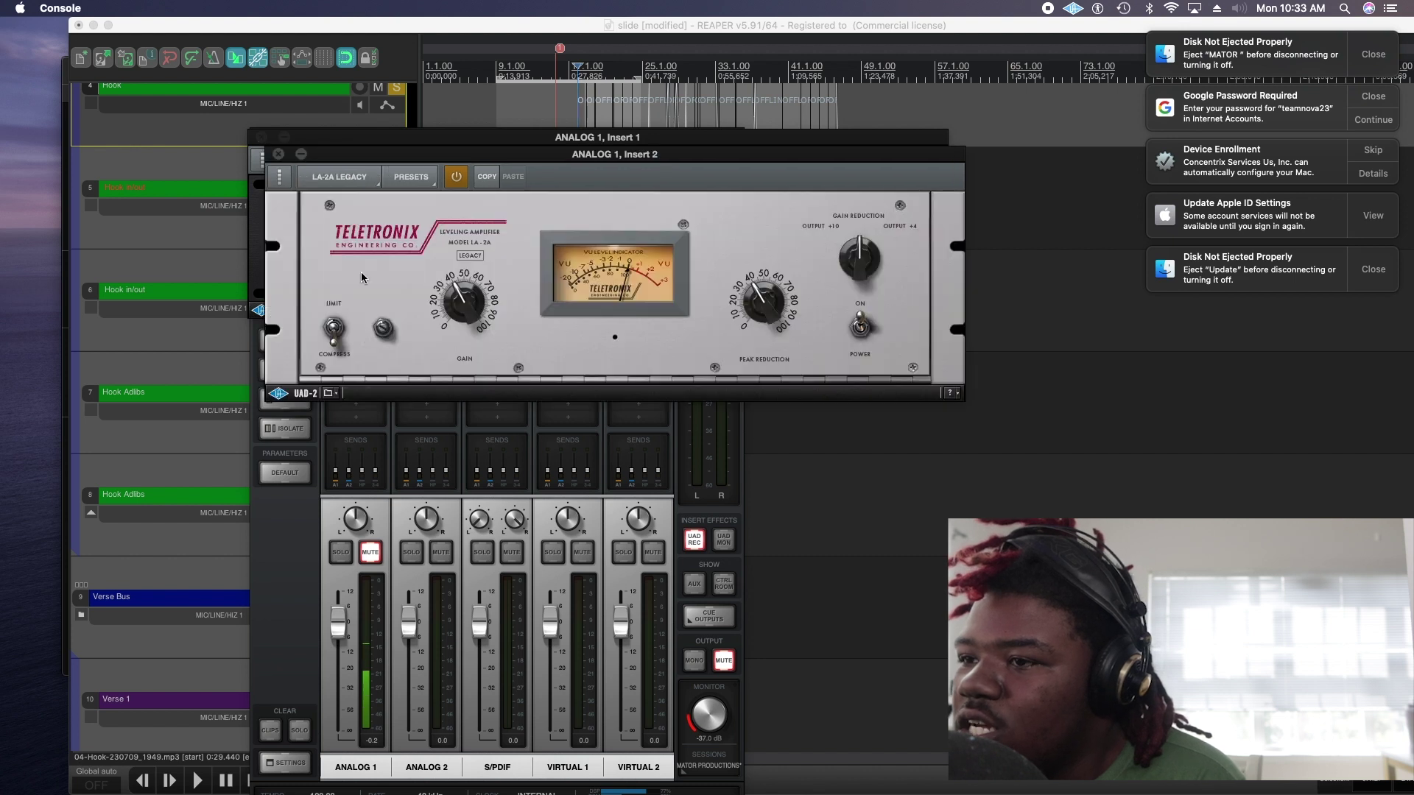
left_click(355, 330)
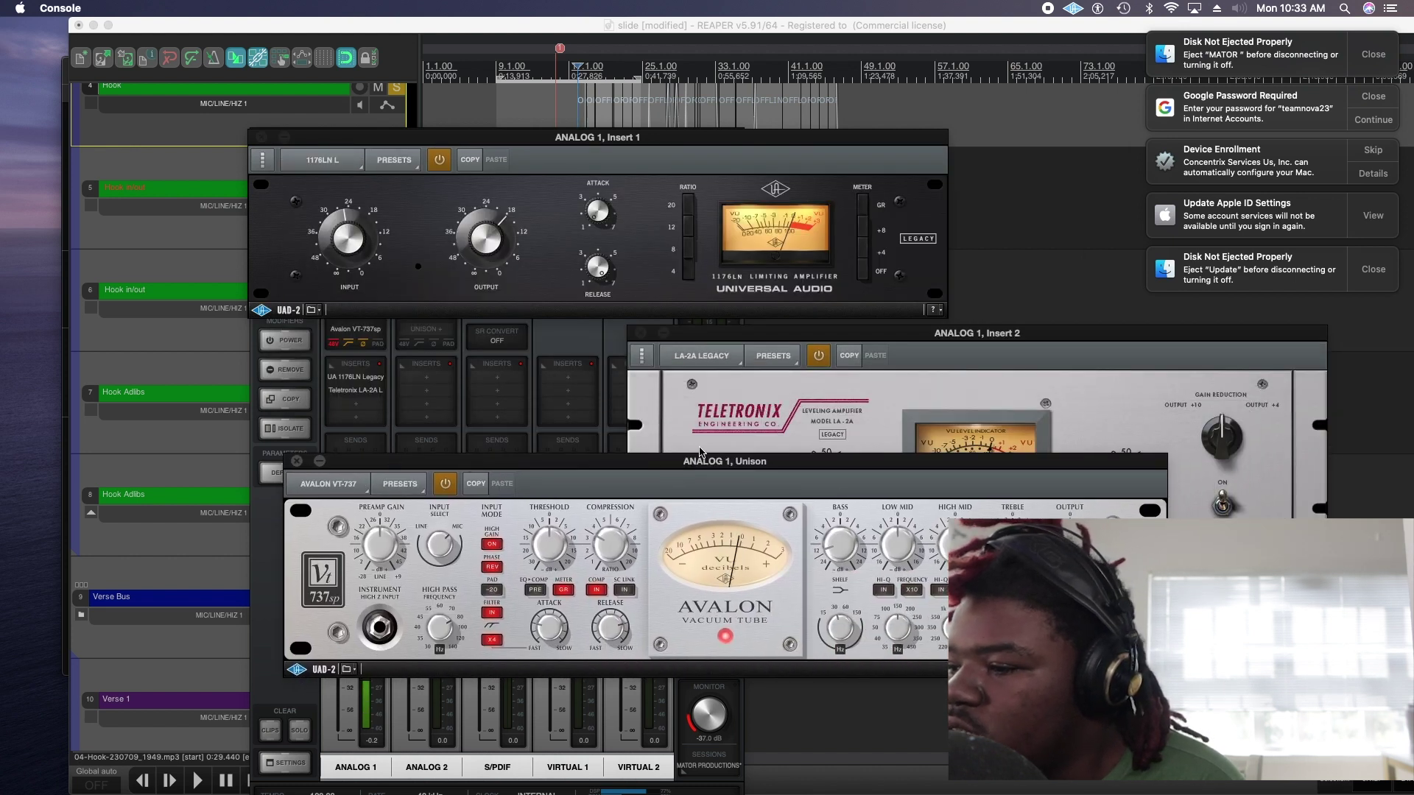
left_click(297, 461)
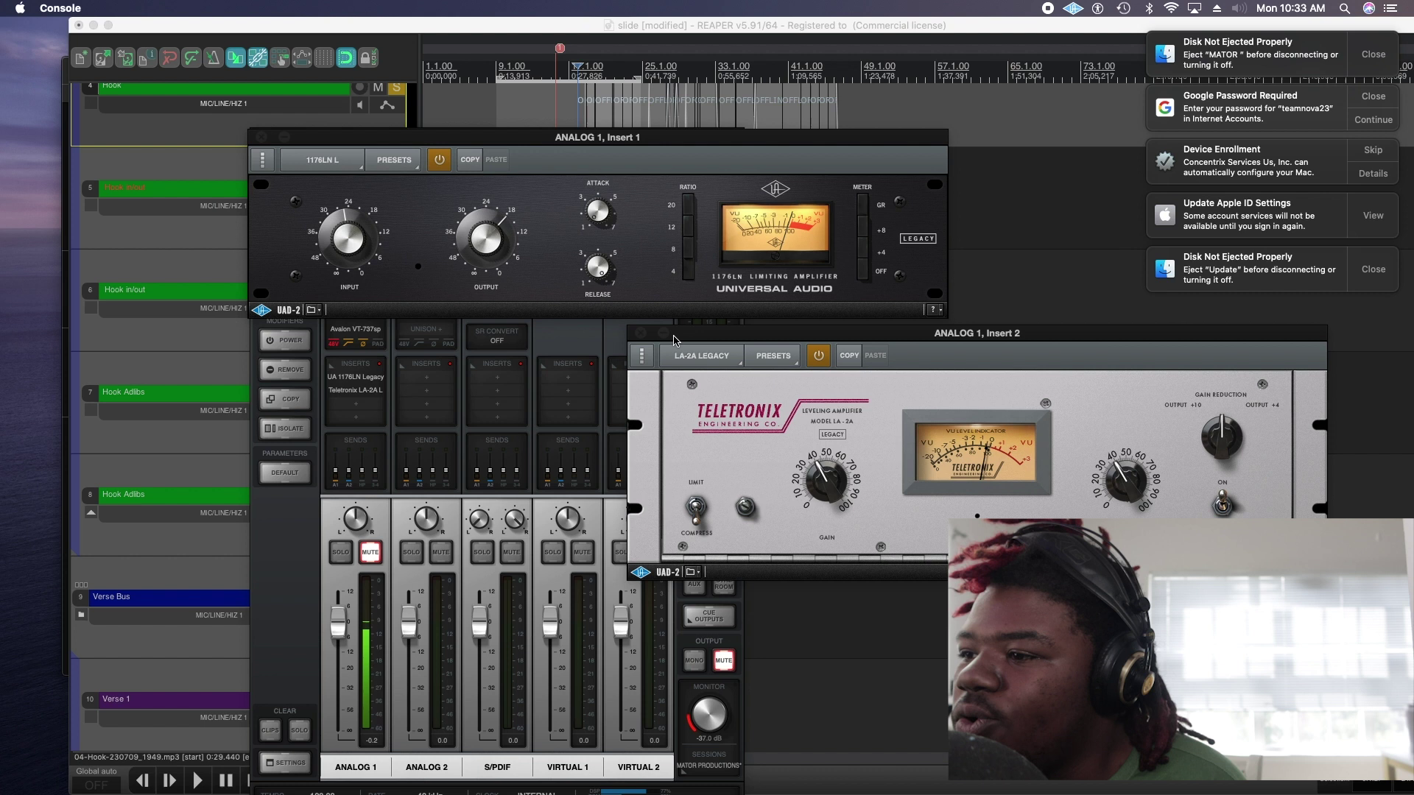
left_click(642, 333)
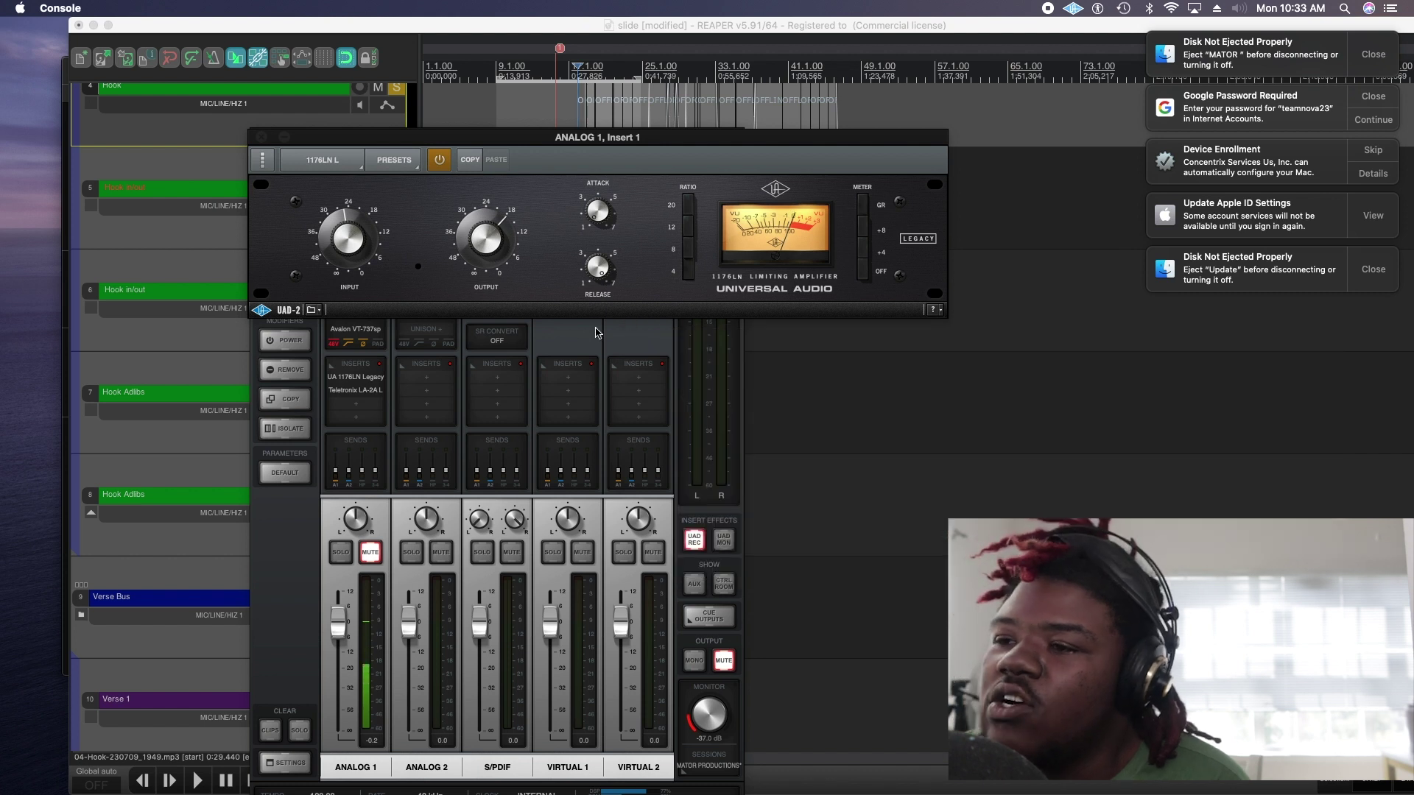
left_click(265, 138)
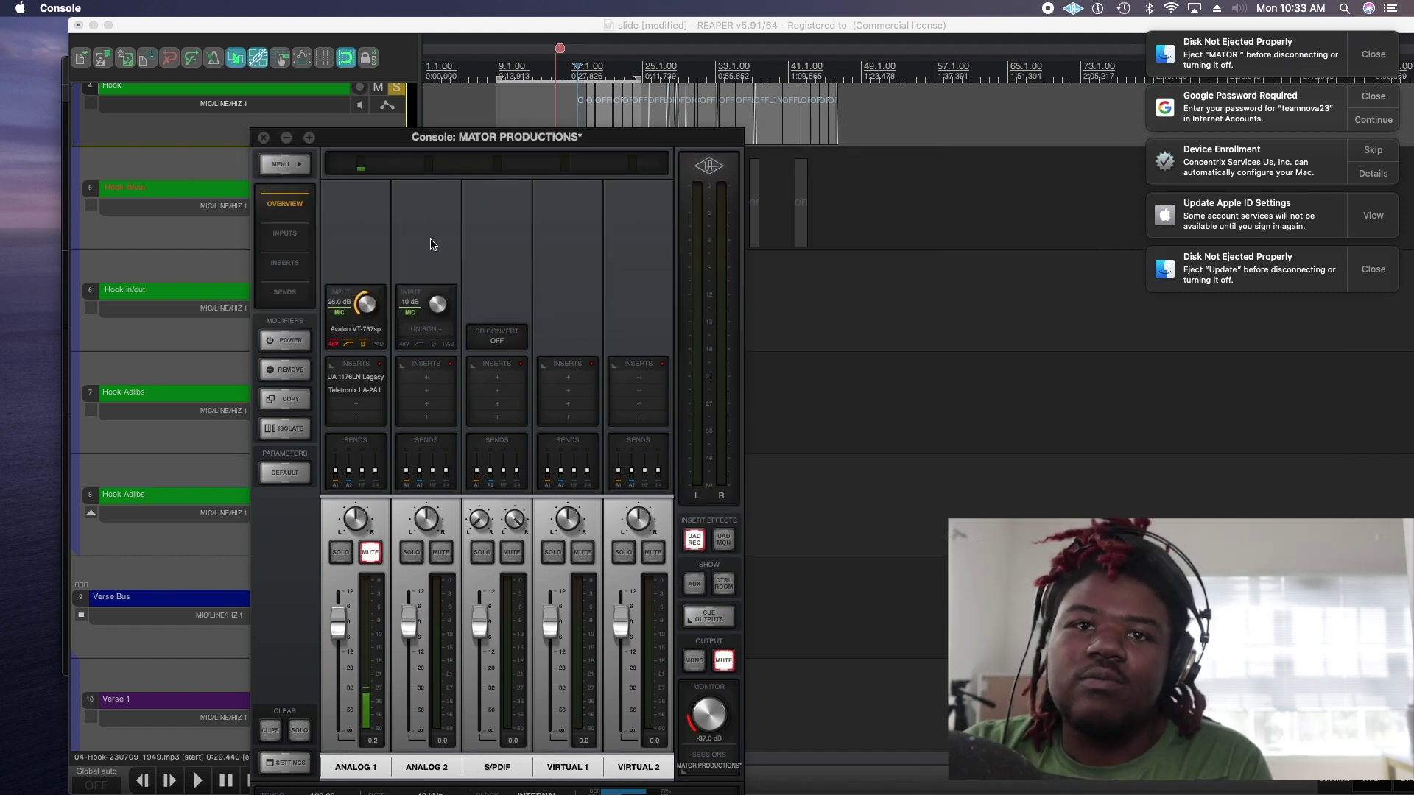
Back in REAPER's mixer, view the Hook track's Pultec-Pro EQ and close it.
key("super+q")
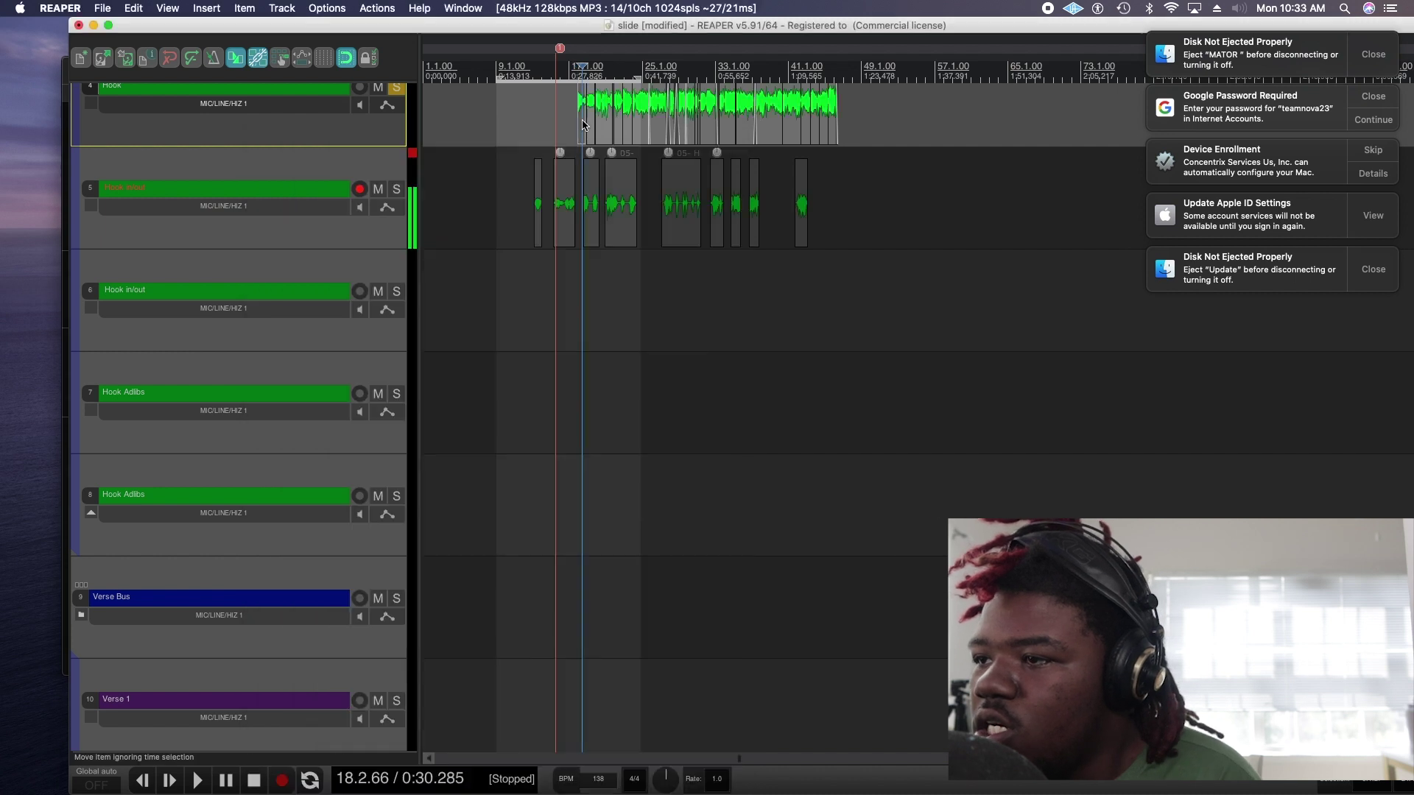
key("super+m")
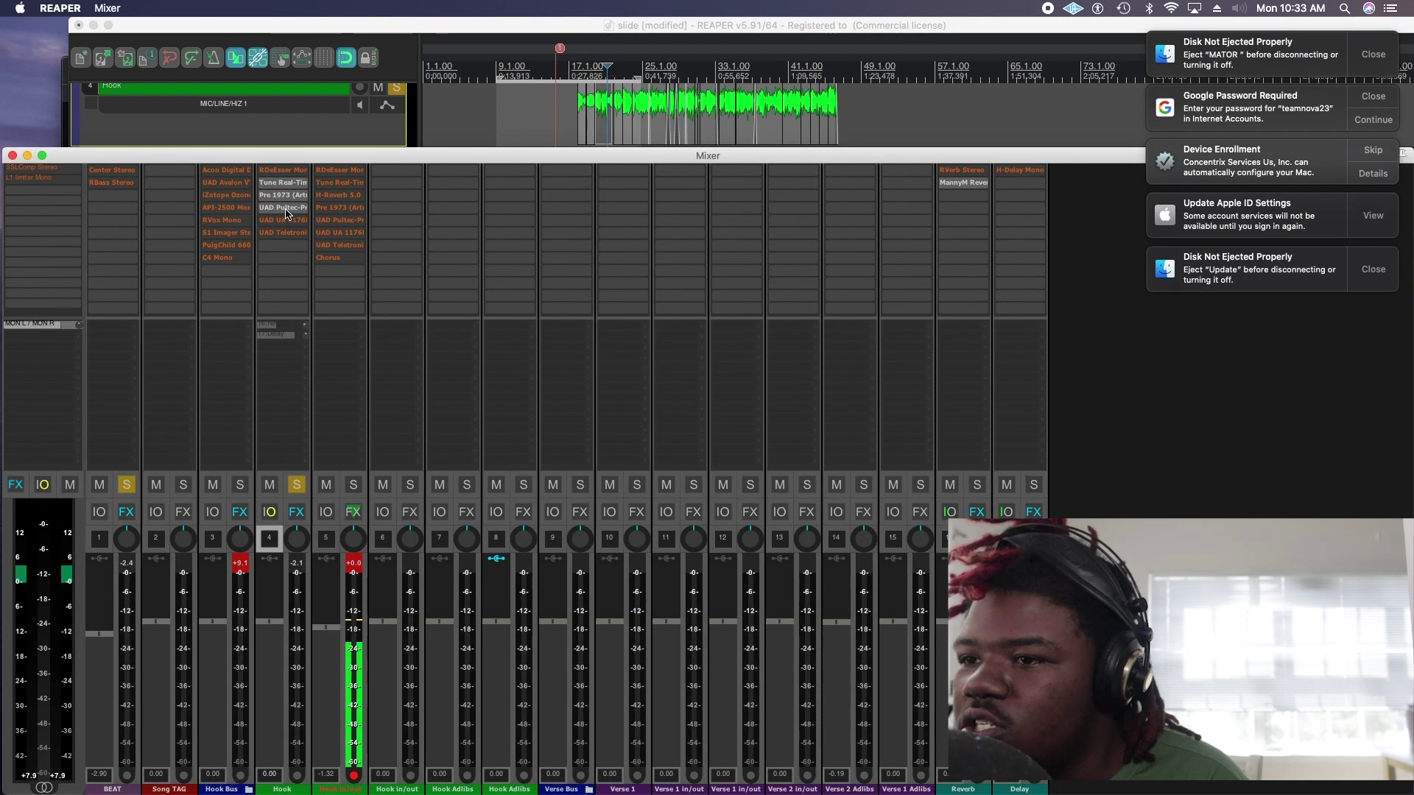
double_click(287, 213)
left_click_drag(987, 274, 587, 179)
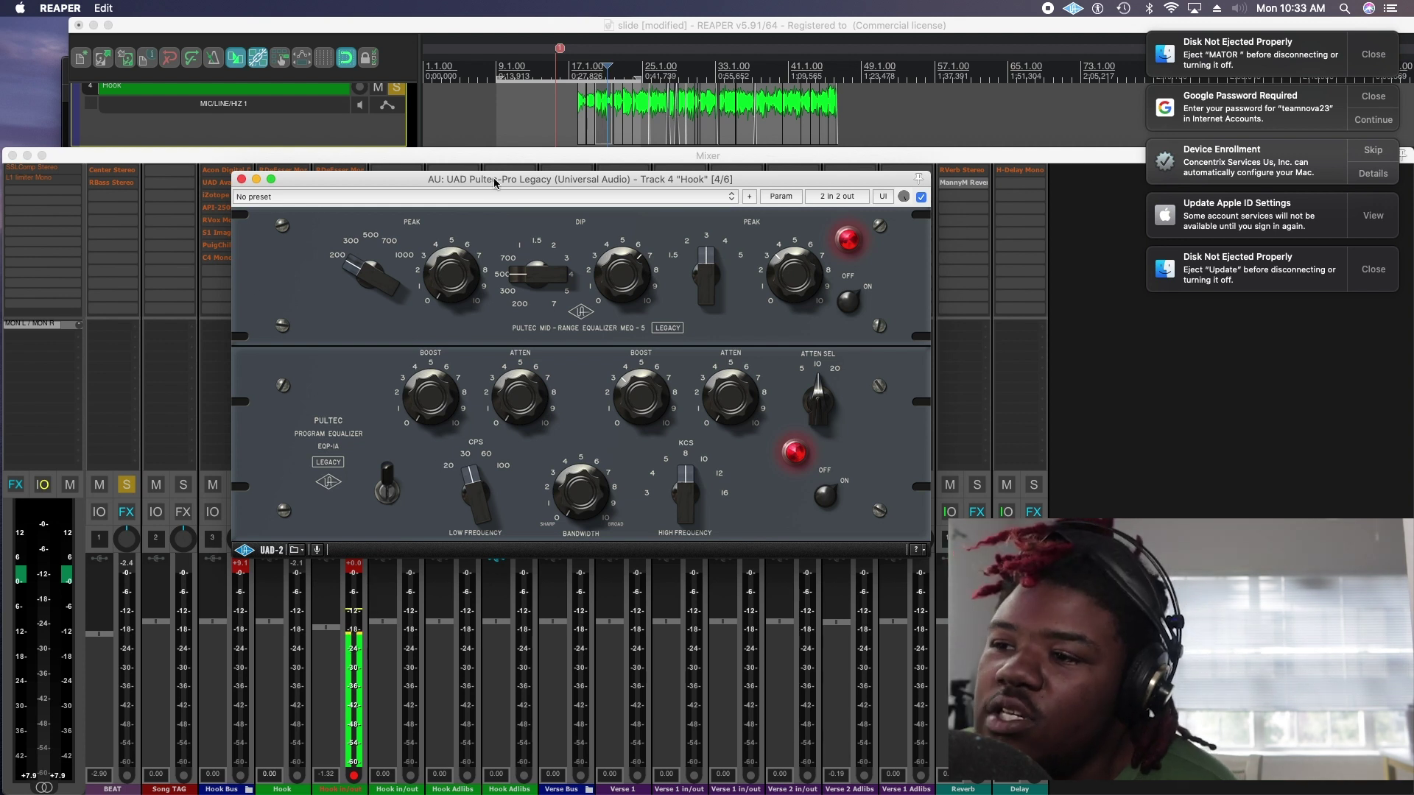
left_click_drag(495, 183, 359, 145)
left_click(322, 139)
Check the Hook track's 1176LN and LA-2A, close both, and move the mixer down-right.
left_click(278, 220)
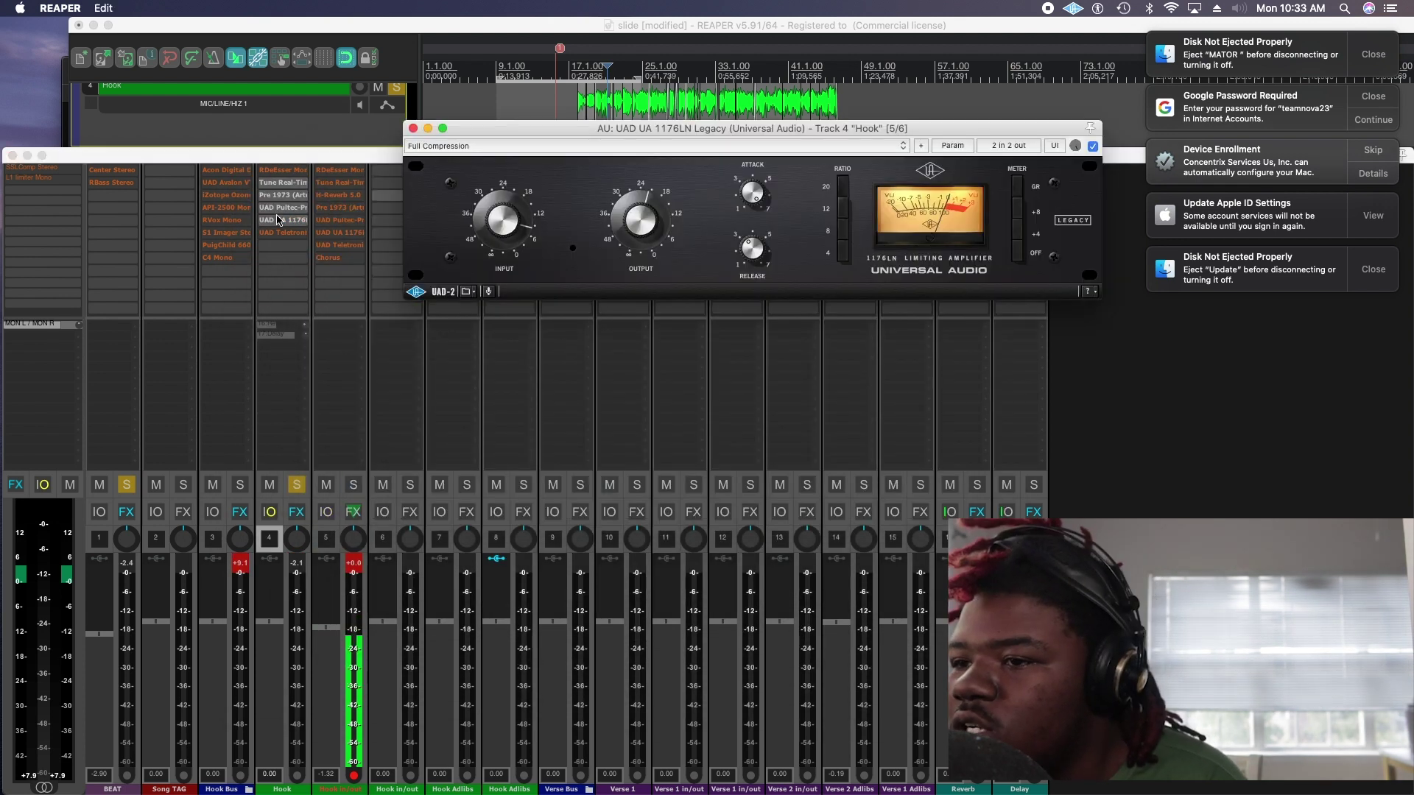
left_click(272, 234)
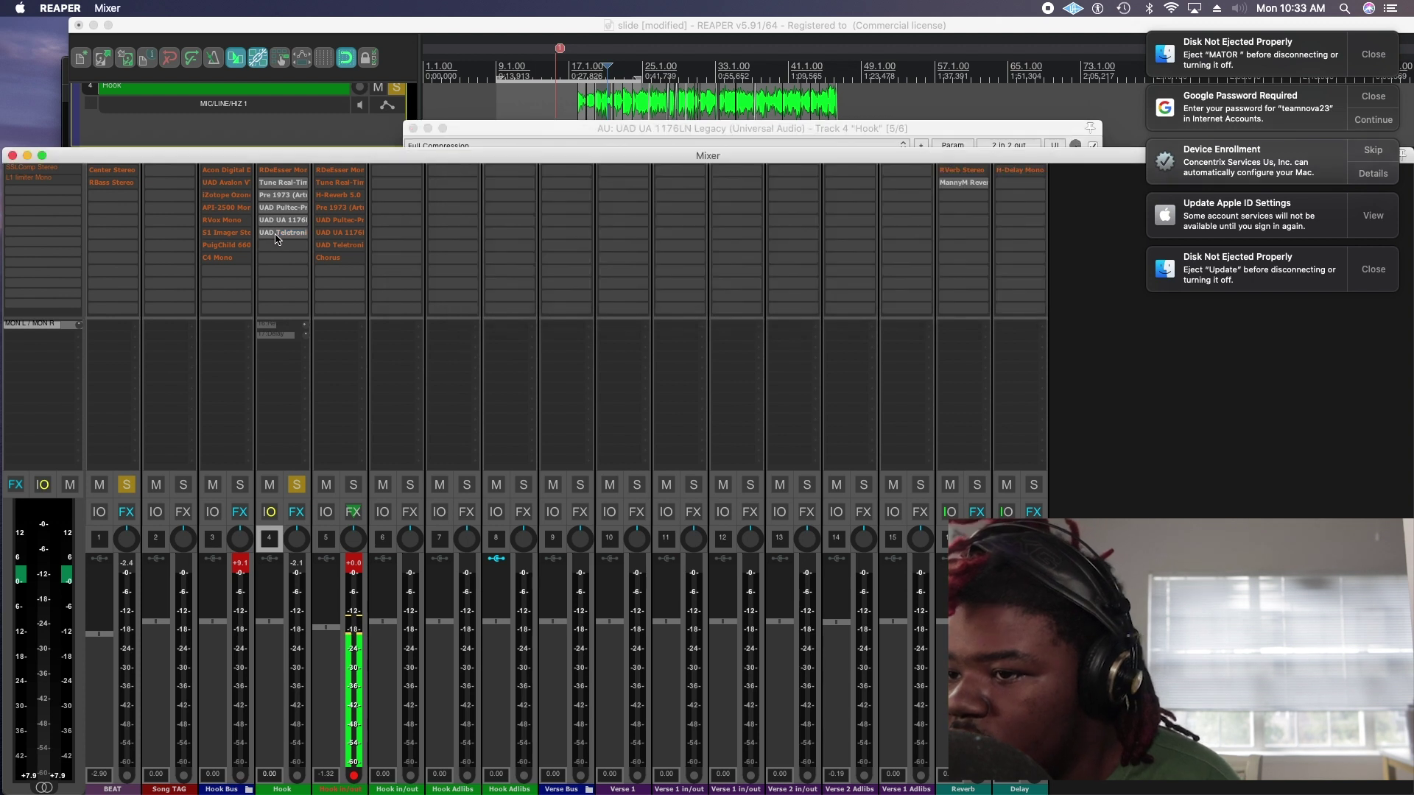
left_click_drag(345, 77, 549, 169)
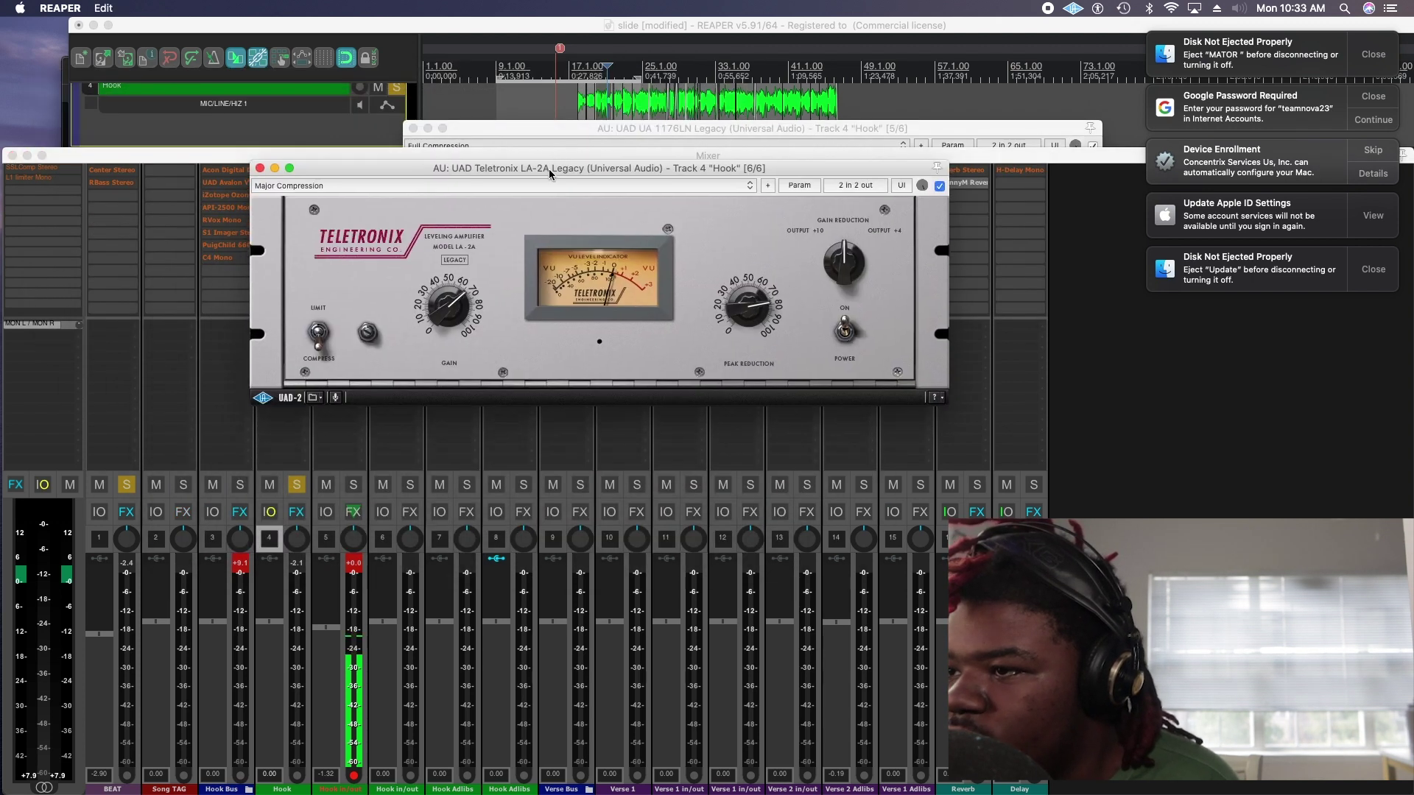
left_click(555, 123)
left_click(412, 129)
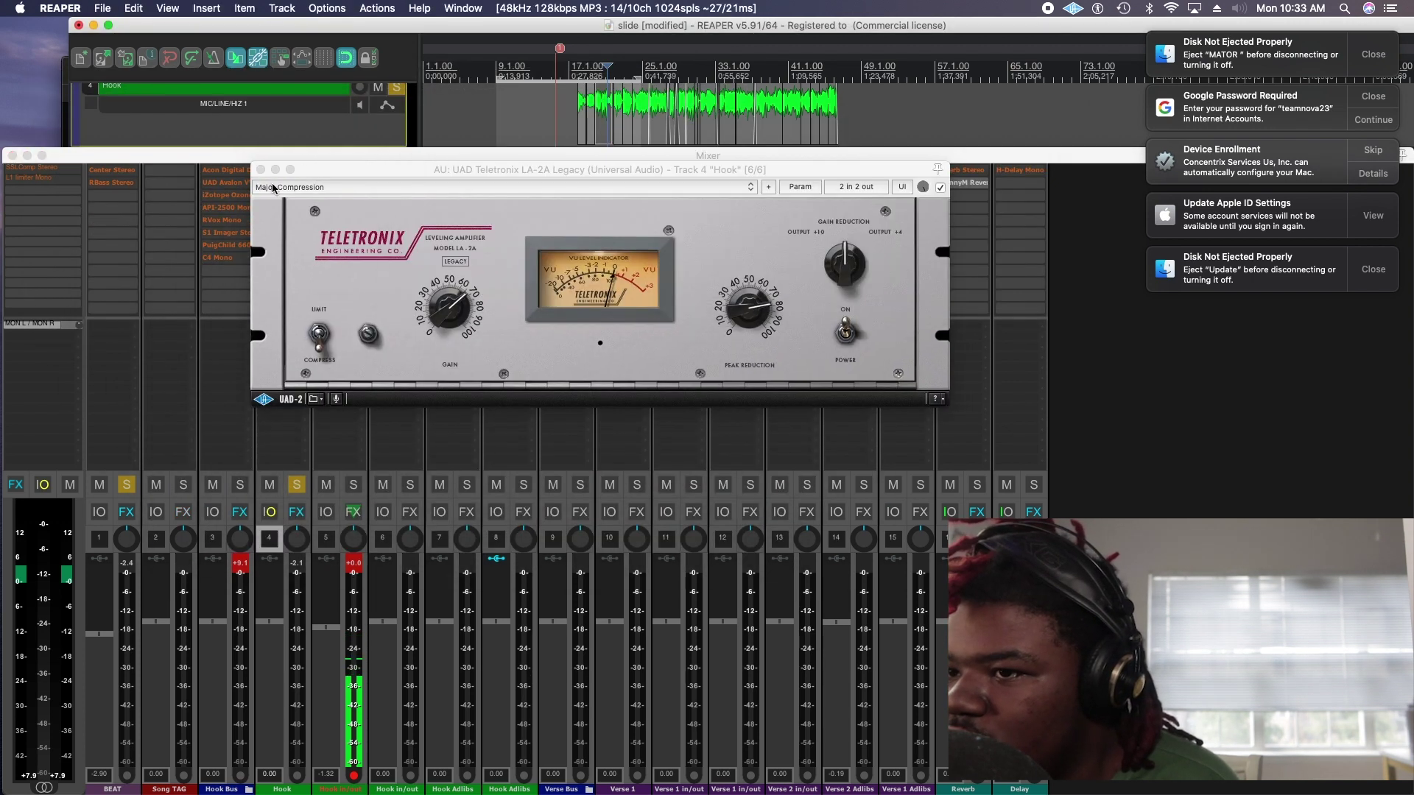
left_click(261, 170)
left_click_drag(327, 146, 600, 294)
left_click(610, 152)
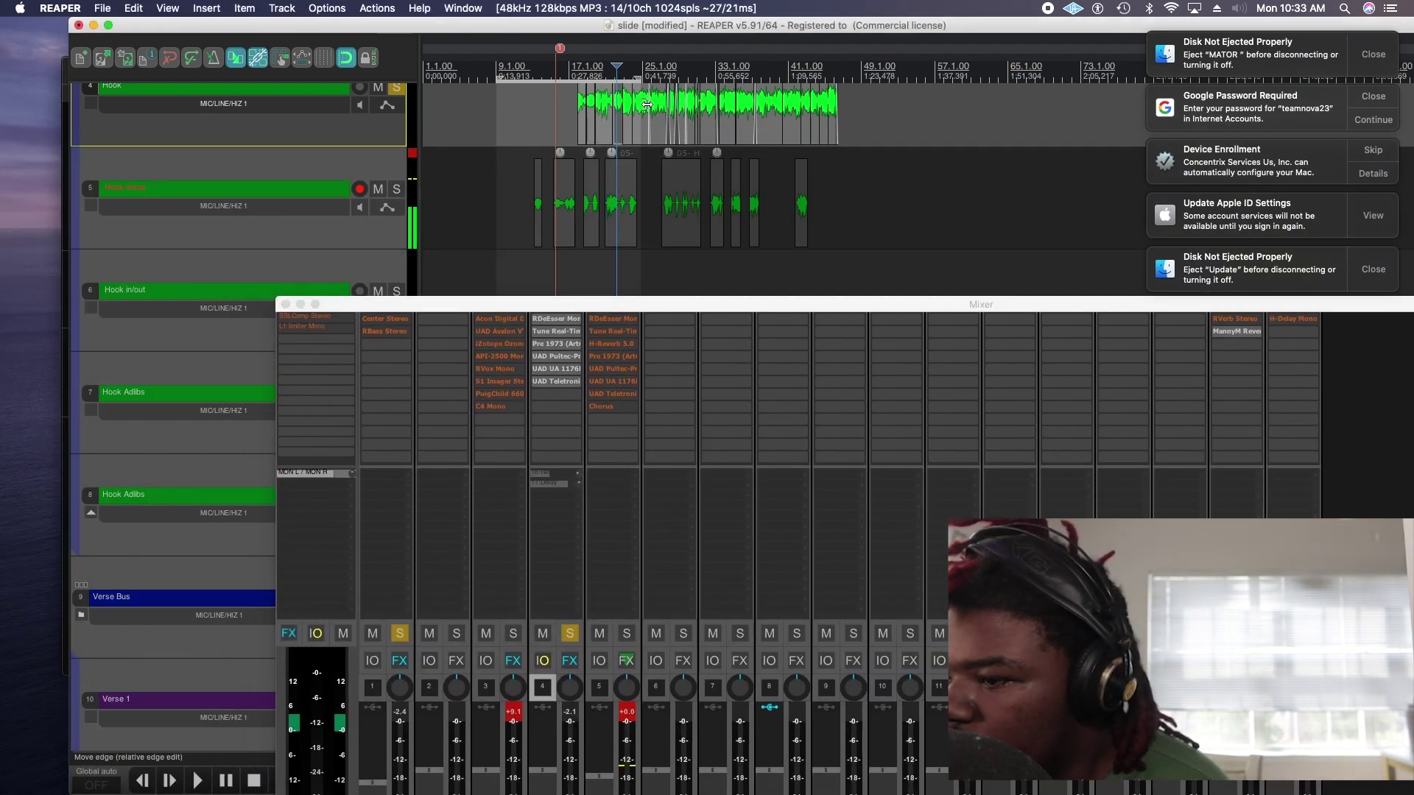
Nudge the short Hook in/out clip slightly earlier and play the hook back.
left_click_drag(647, 103, 629, 113)
key("space")
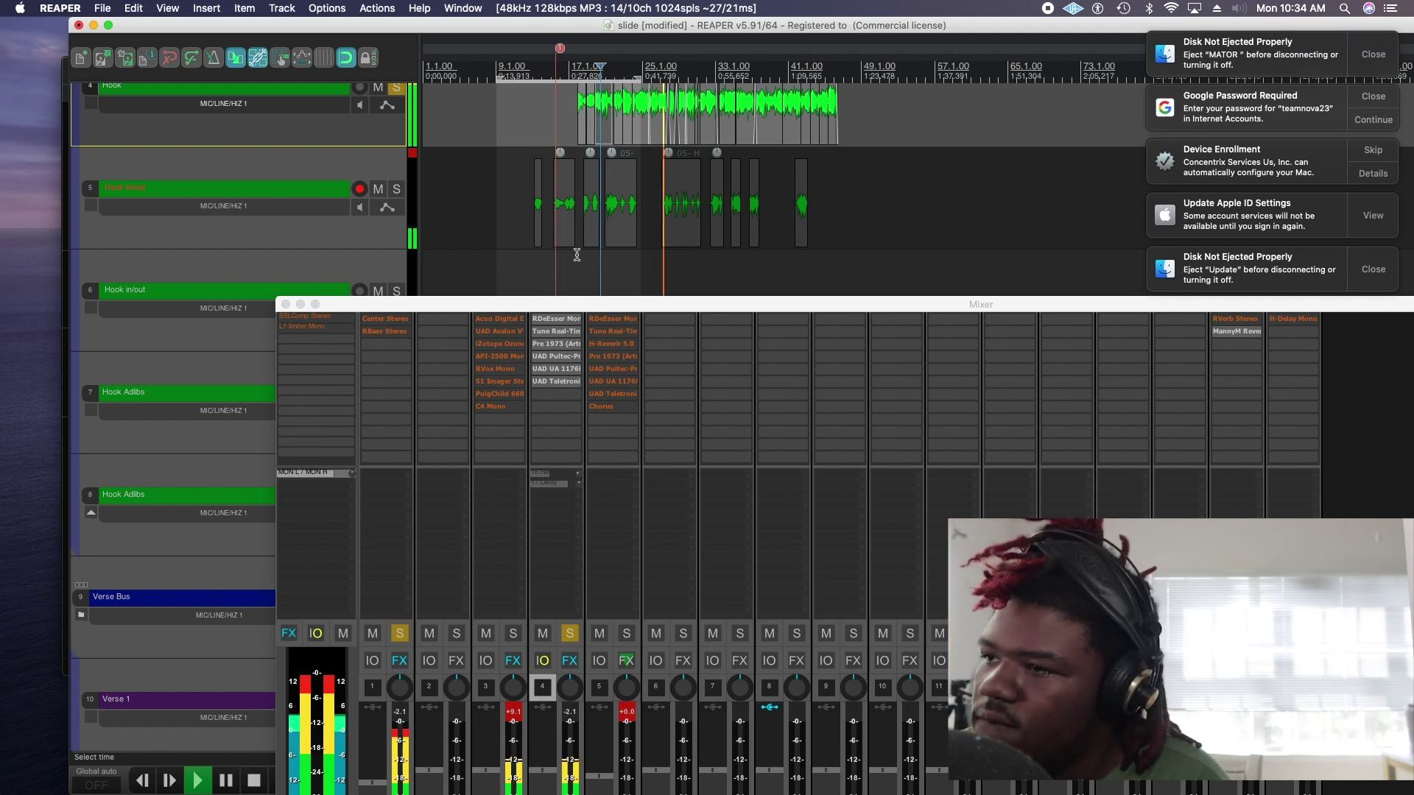
key("space")
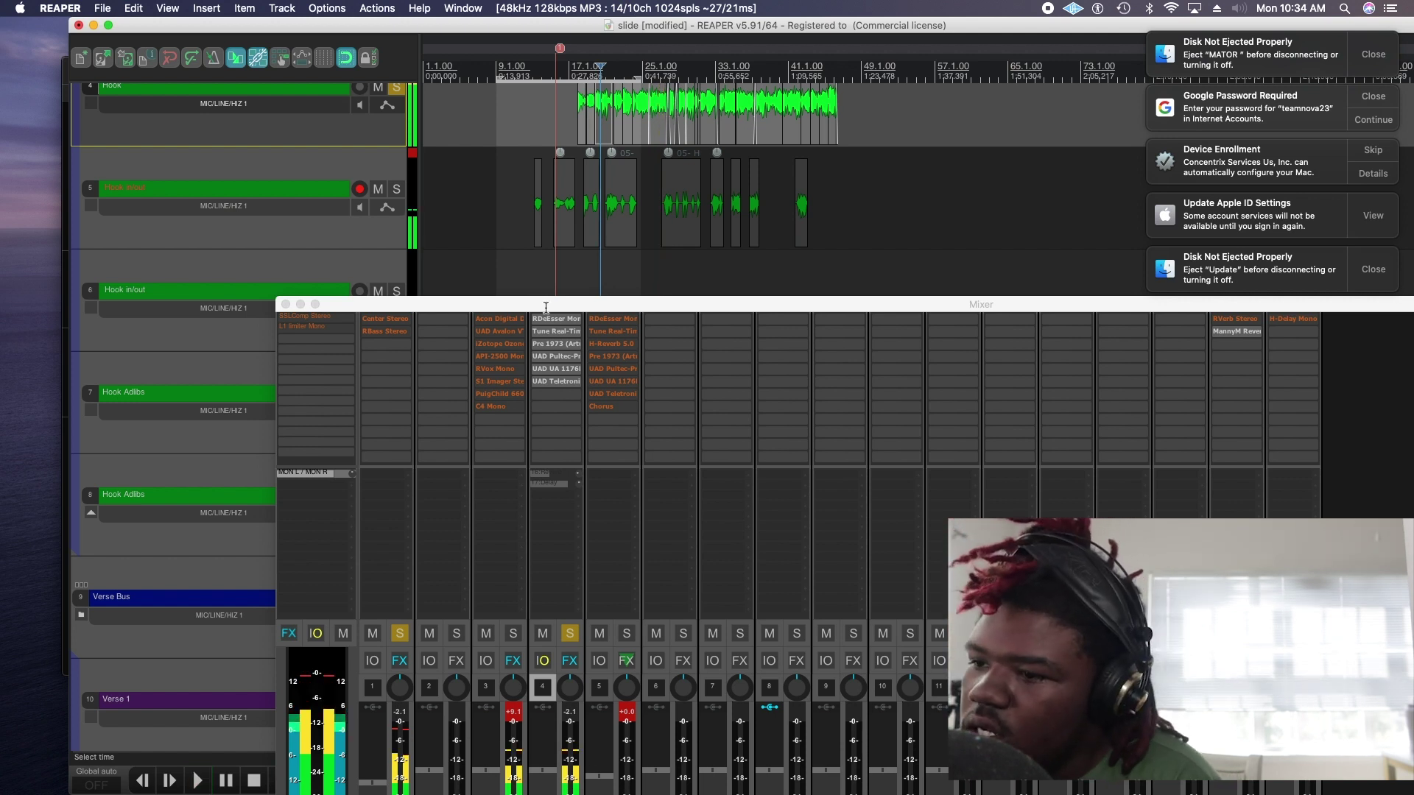
right_click(508, 334)
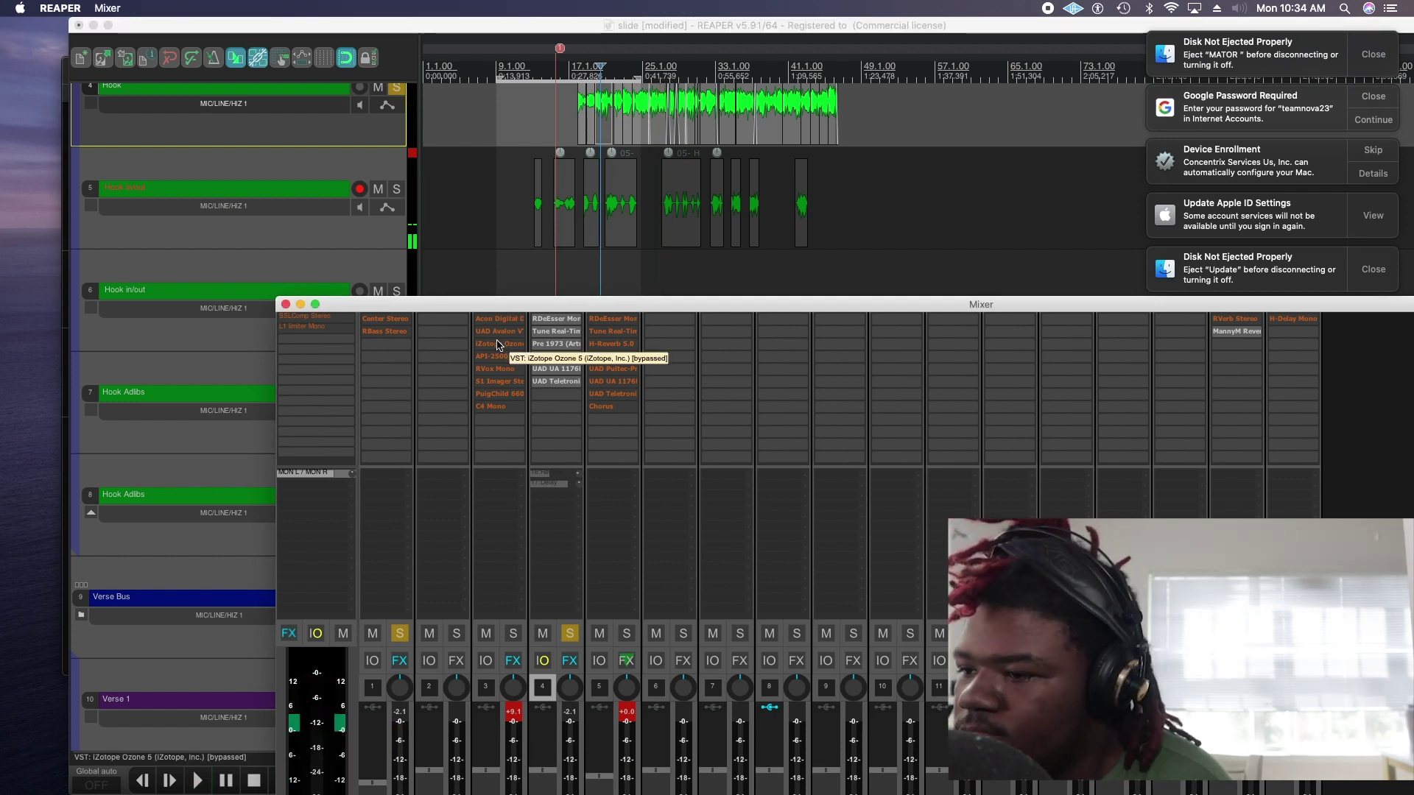
left_click(499, 304)
left_click(511, 335)
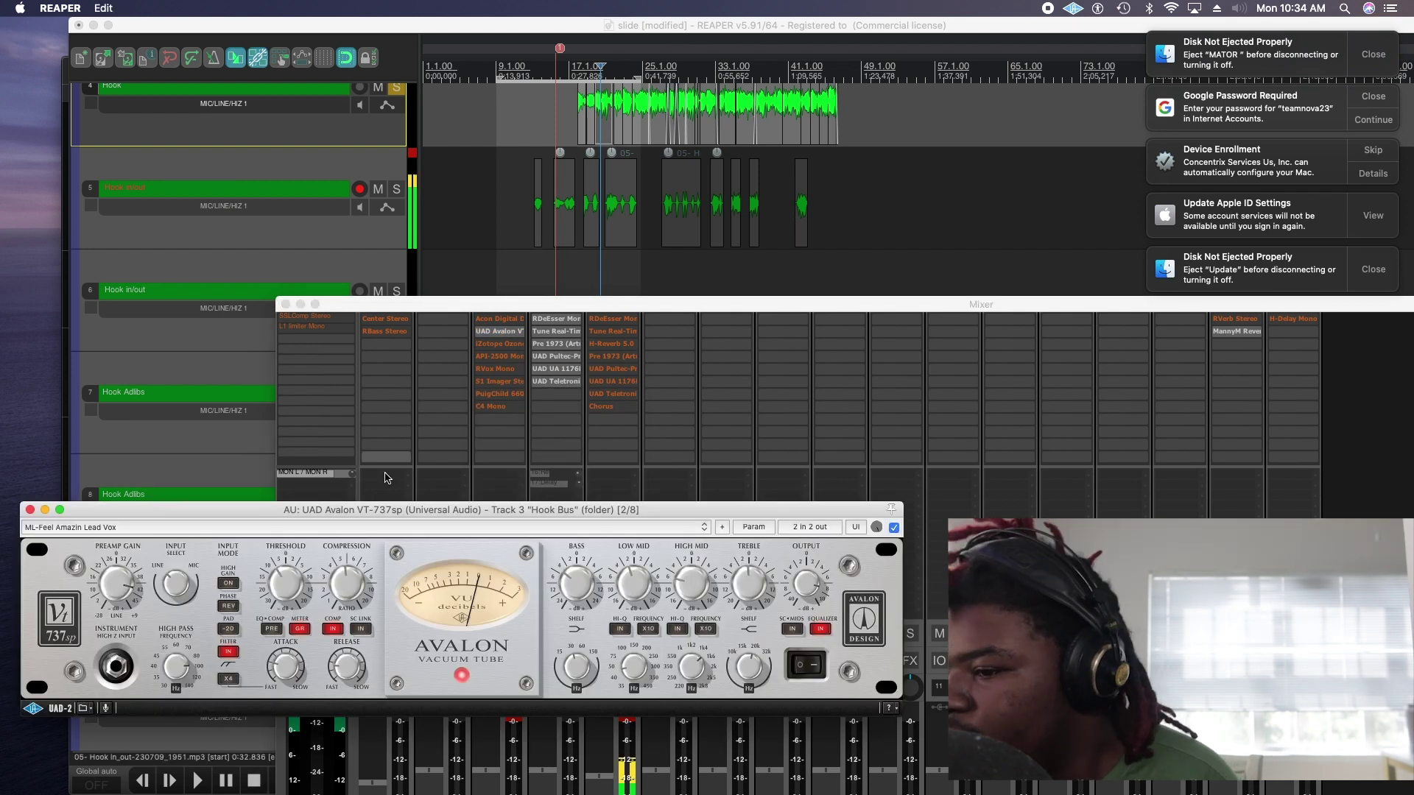
left_click_drag(364, 506, 561, 246)
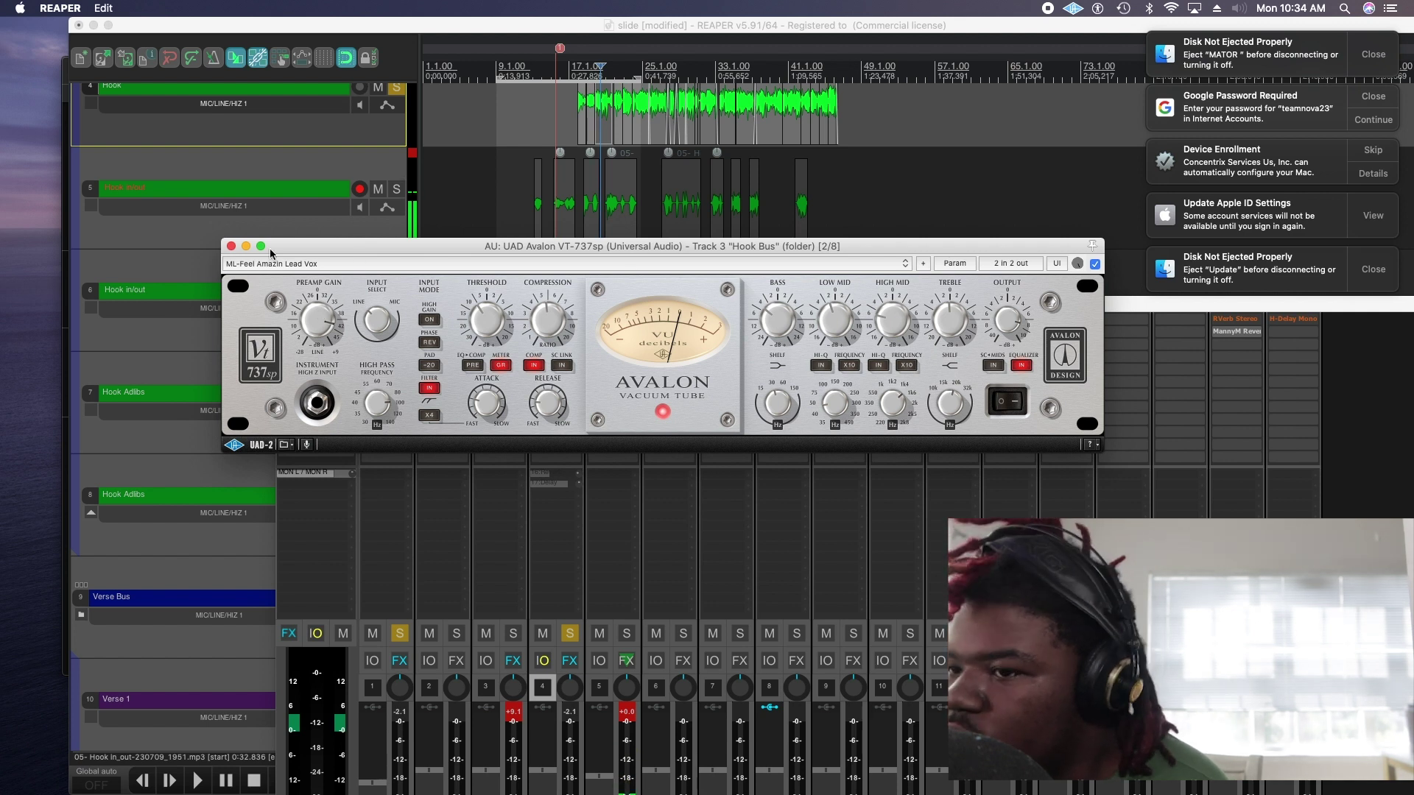
left_click(231, 246)
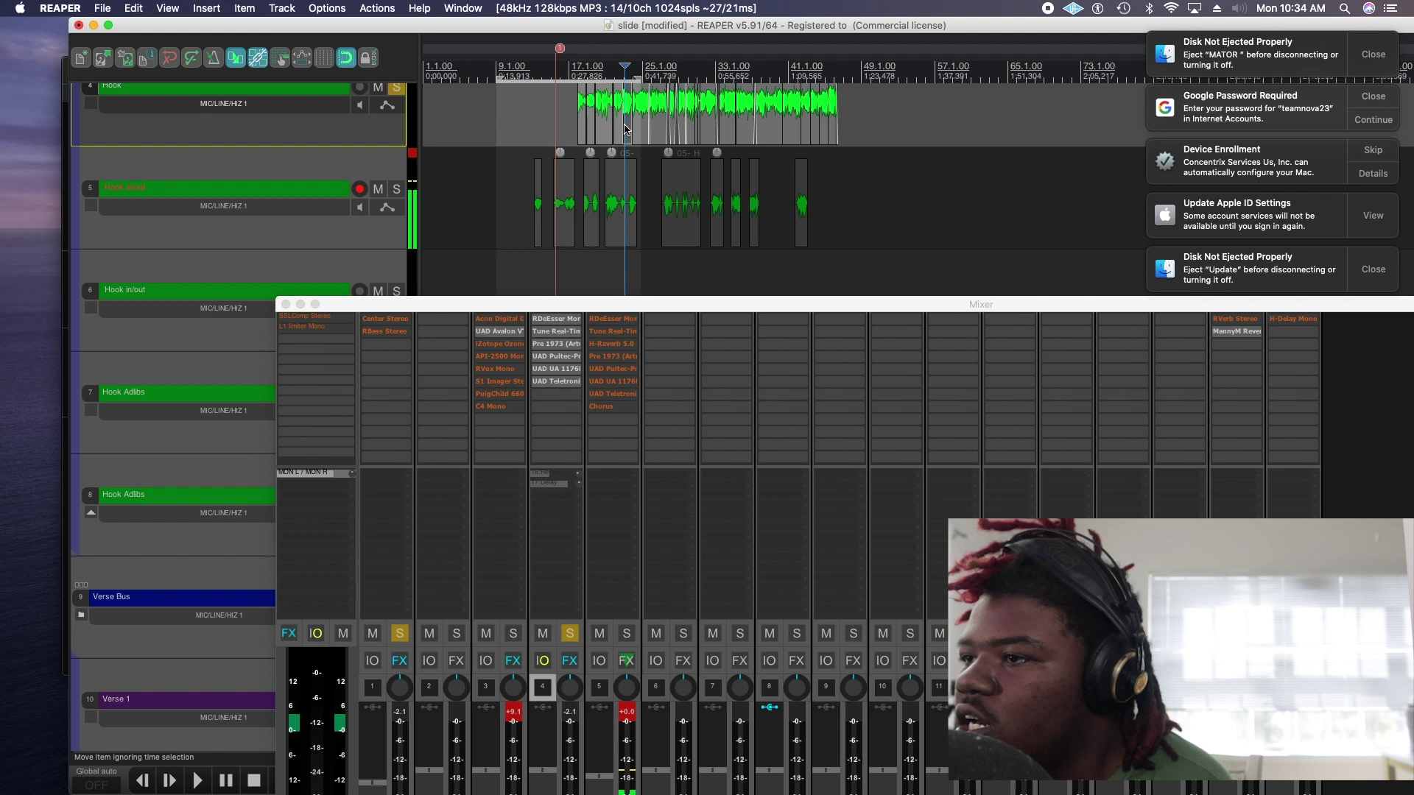
key("space")
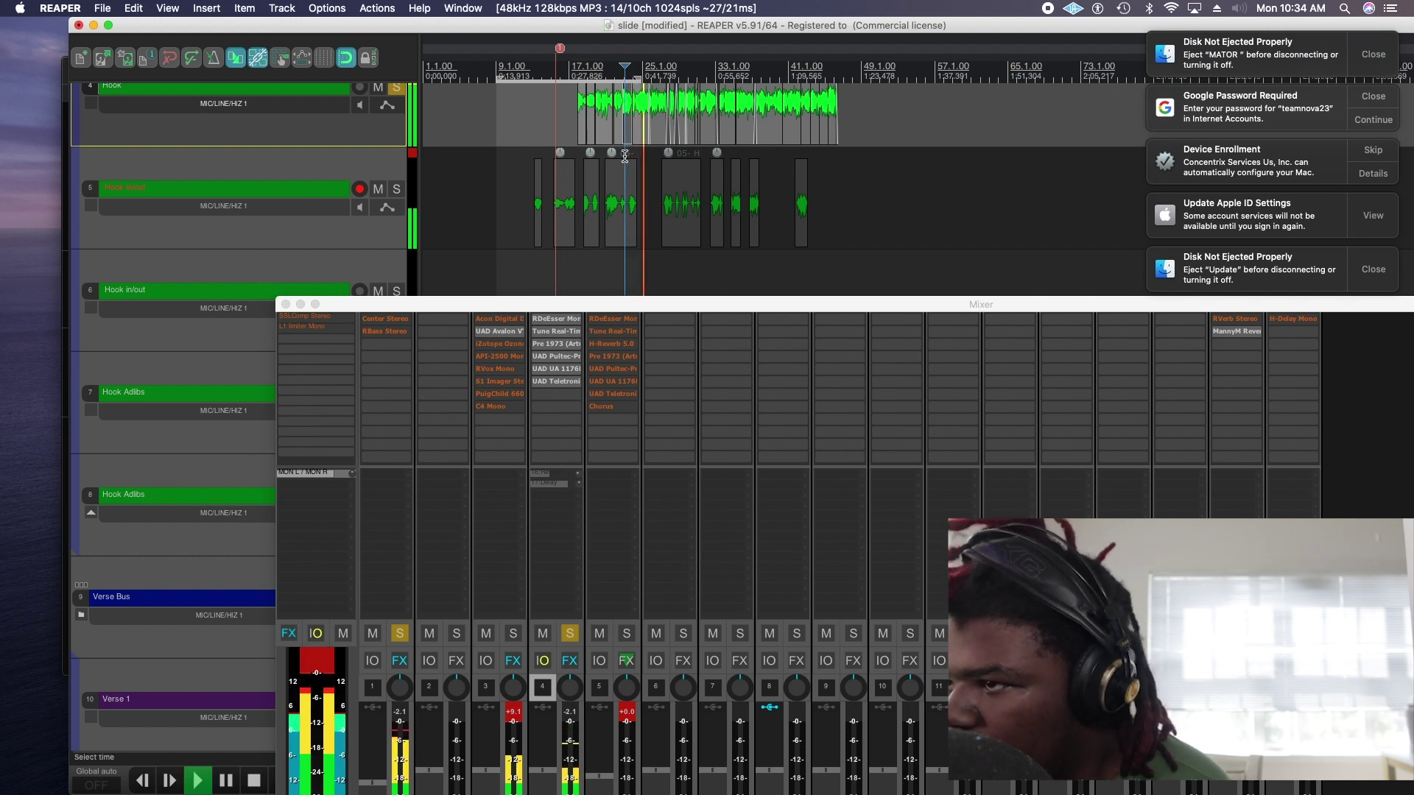
key("space")
Open iZotope Ozone 5 on the Hook Bus and close it again.
left_click(520, 351)
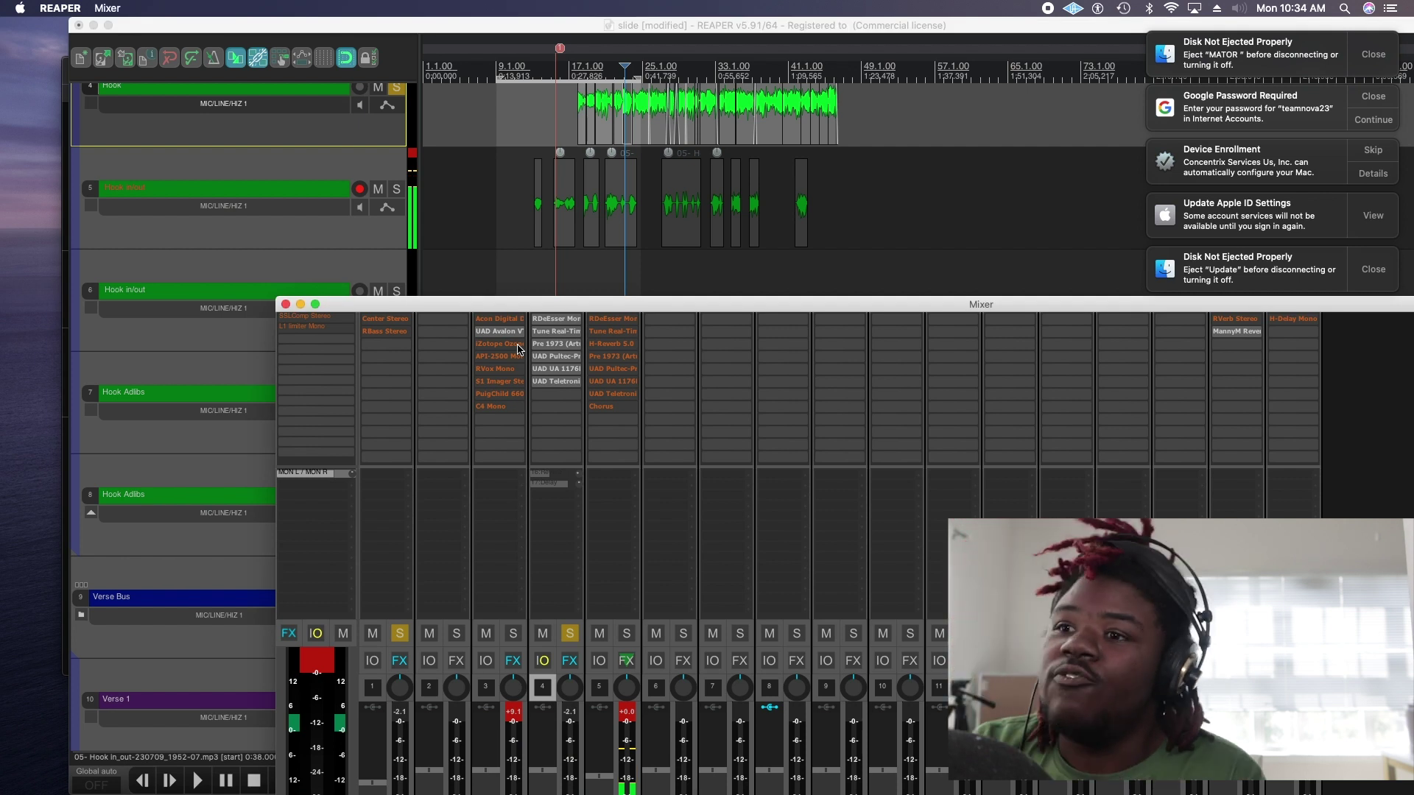
left_click(520, 351)
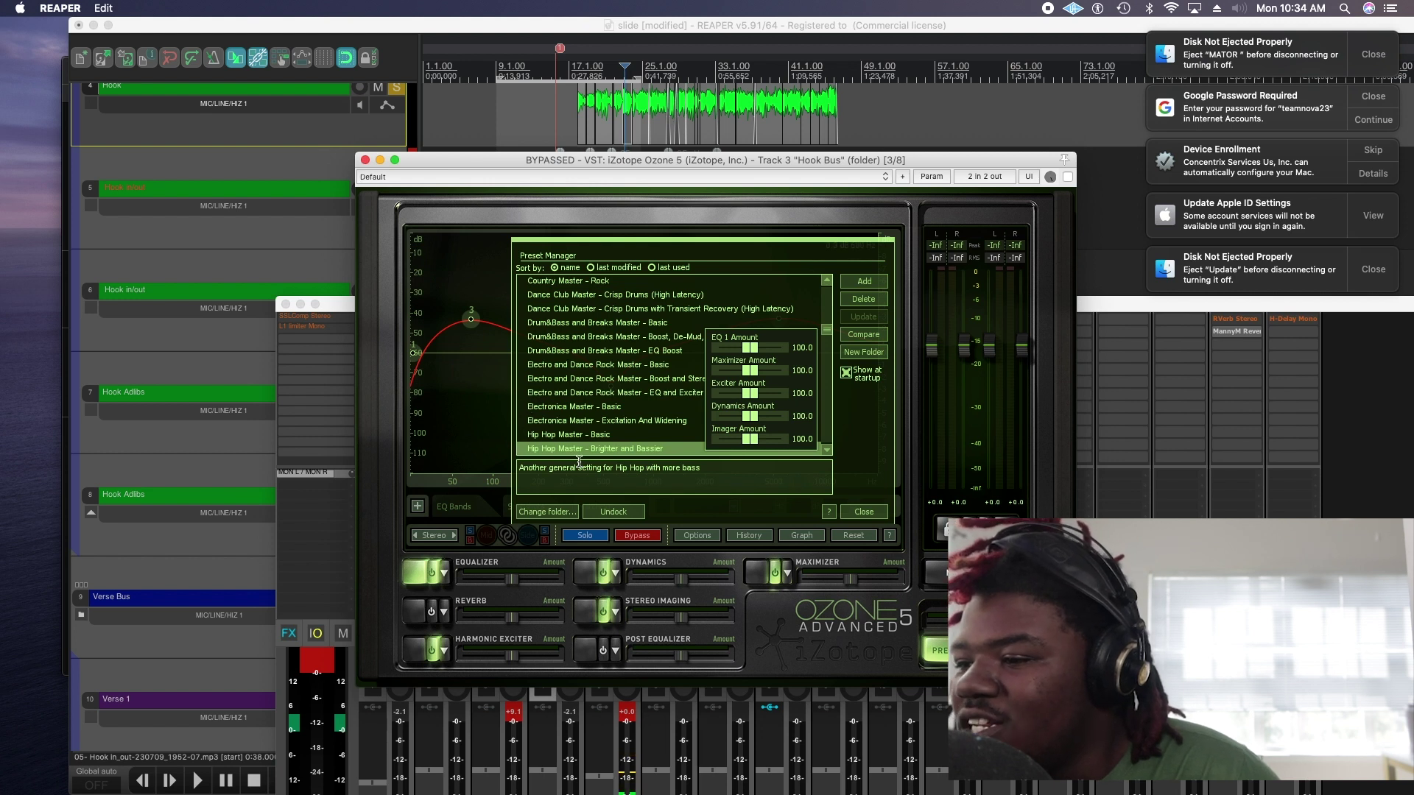
left_click(365, 160)
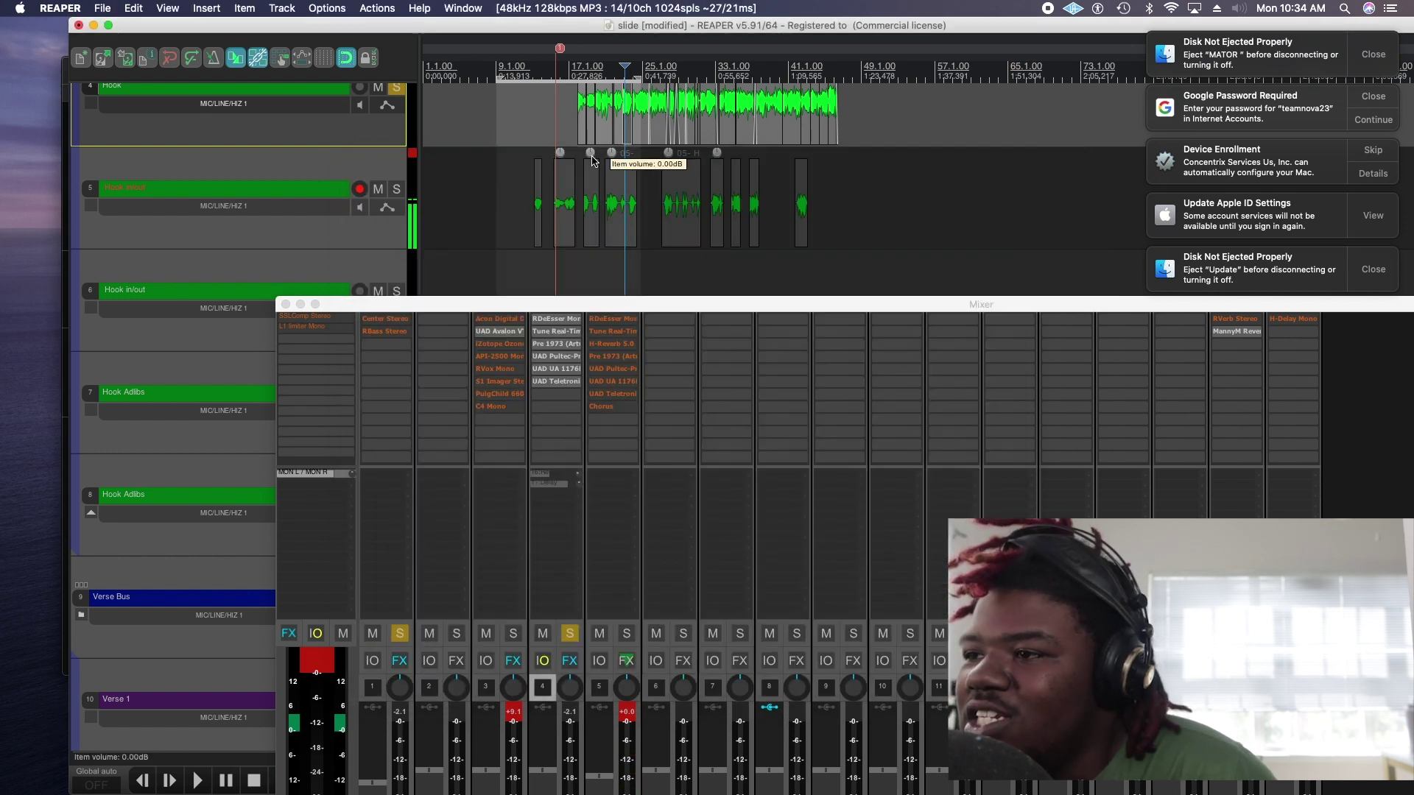
Move the mixer up-right, play the hook, then open the Hook Bus API-2500 Mono.
left_click(580, 131)
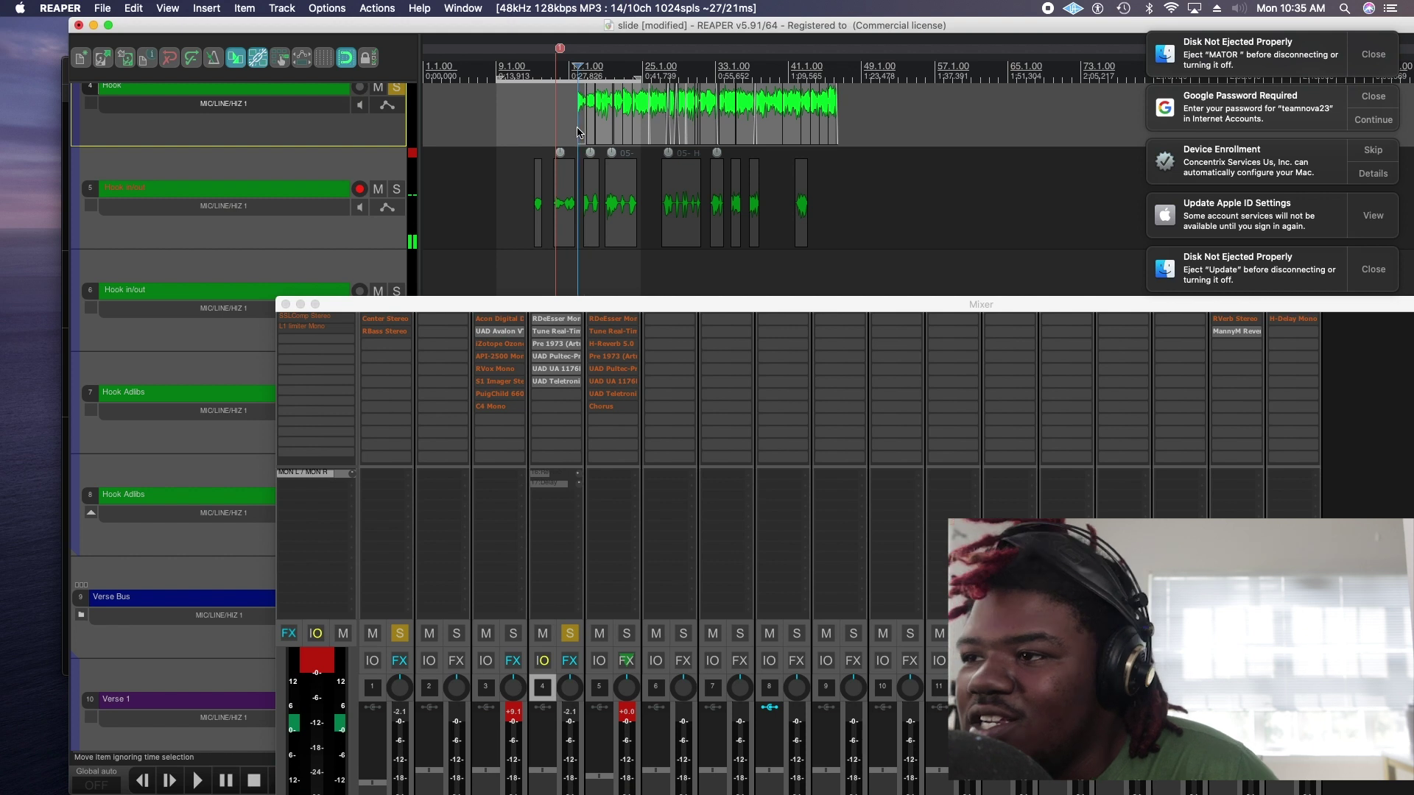
left_click_drag(611, 303, 786, 227)
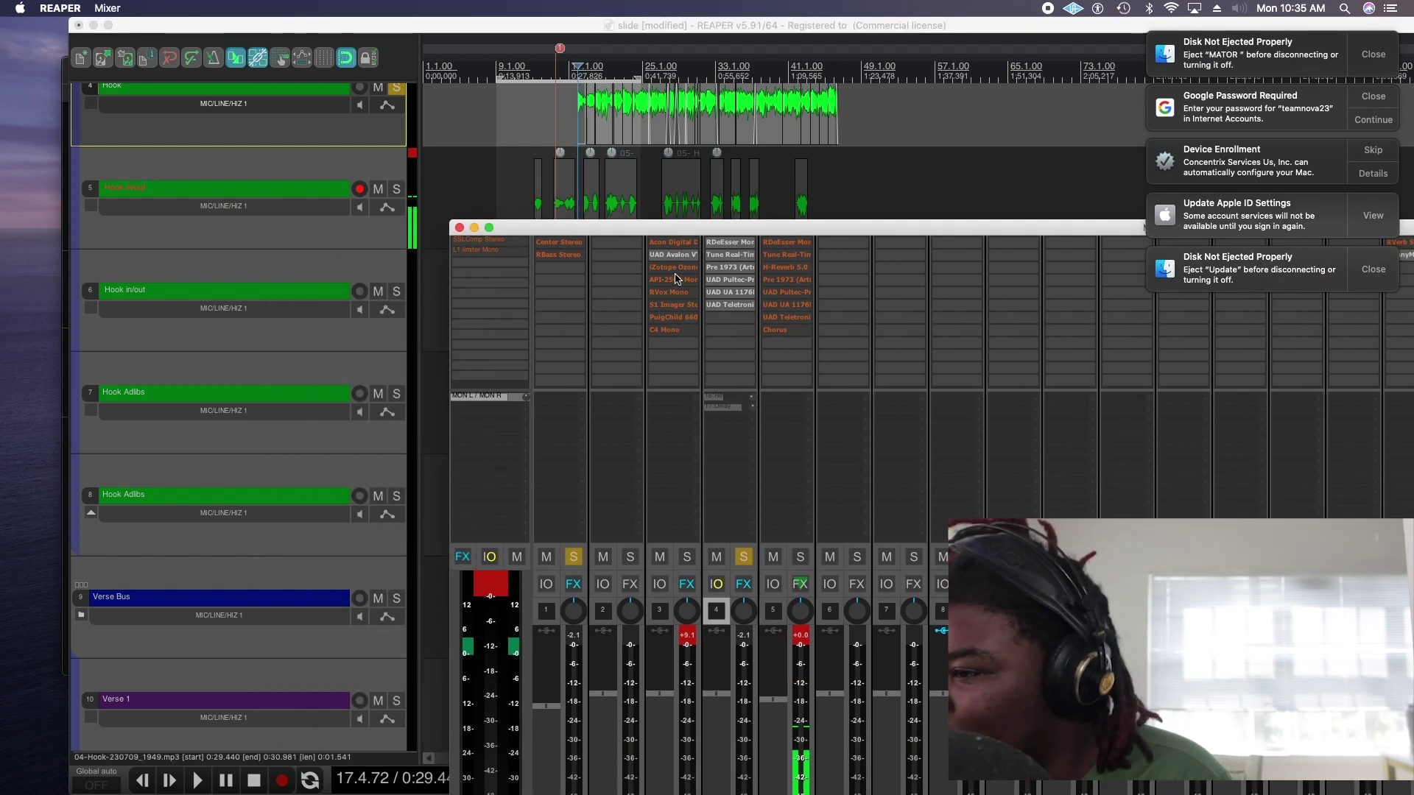
left_click(318, 737)
key("space")
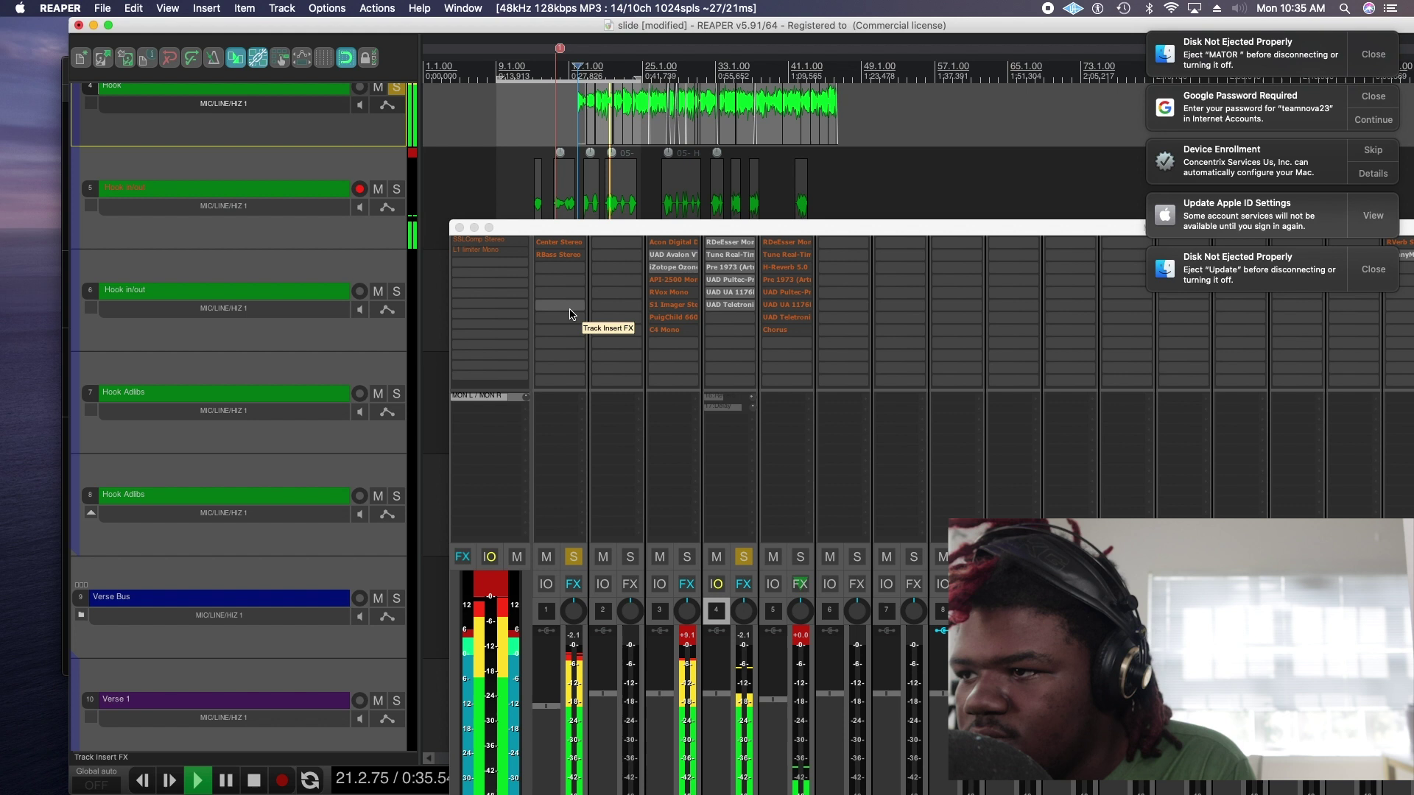
key("space")
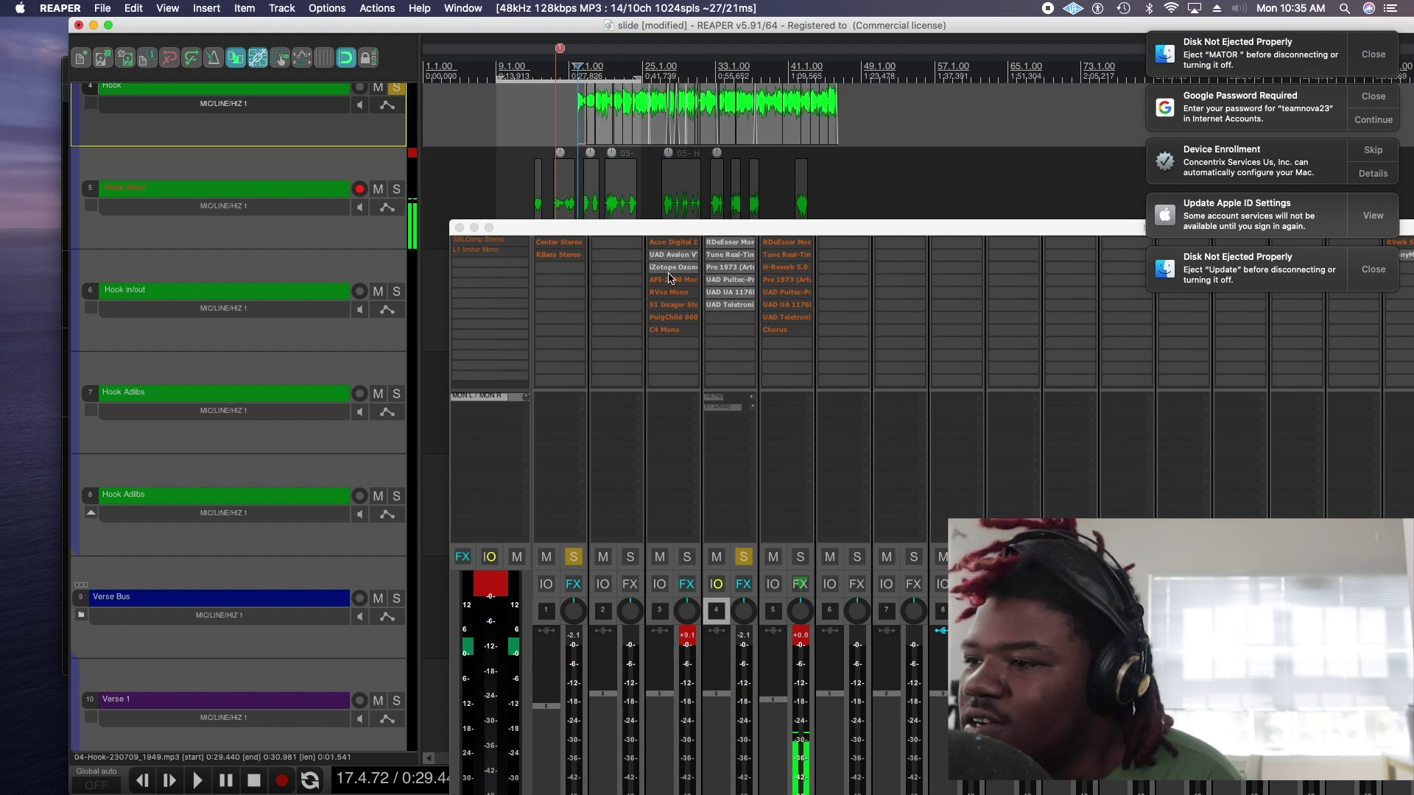
left_click(676, 282)
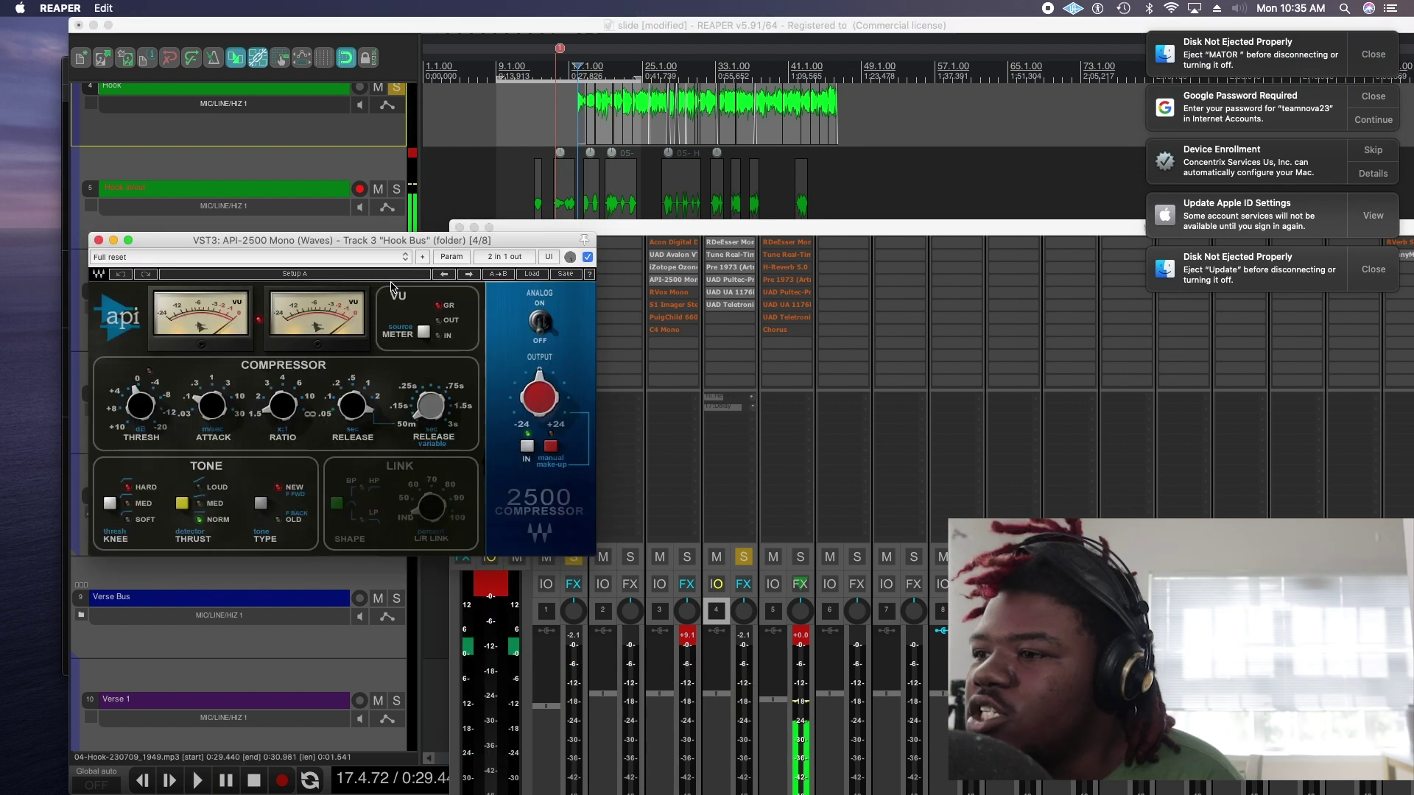
Play the hook while checking the API-2500, close it, and open the Hook Bus RVox Mono.
left_click_drag(212, 243, 371, 317)
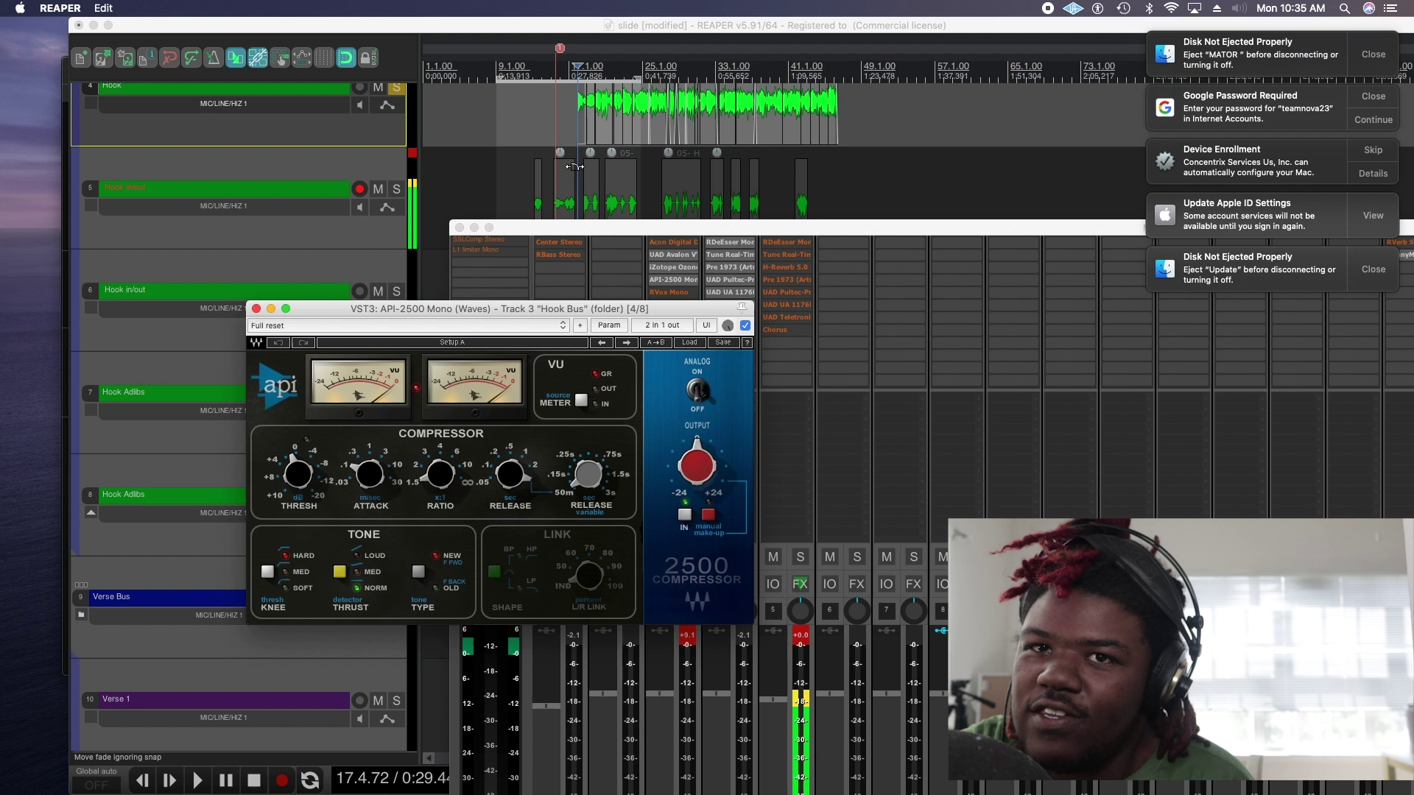
scroll(640, 125, "up", 3)
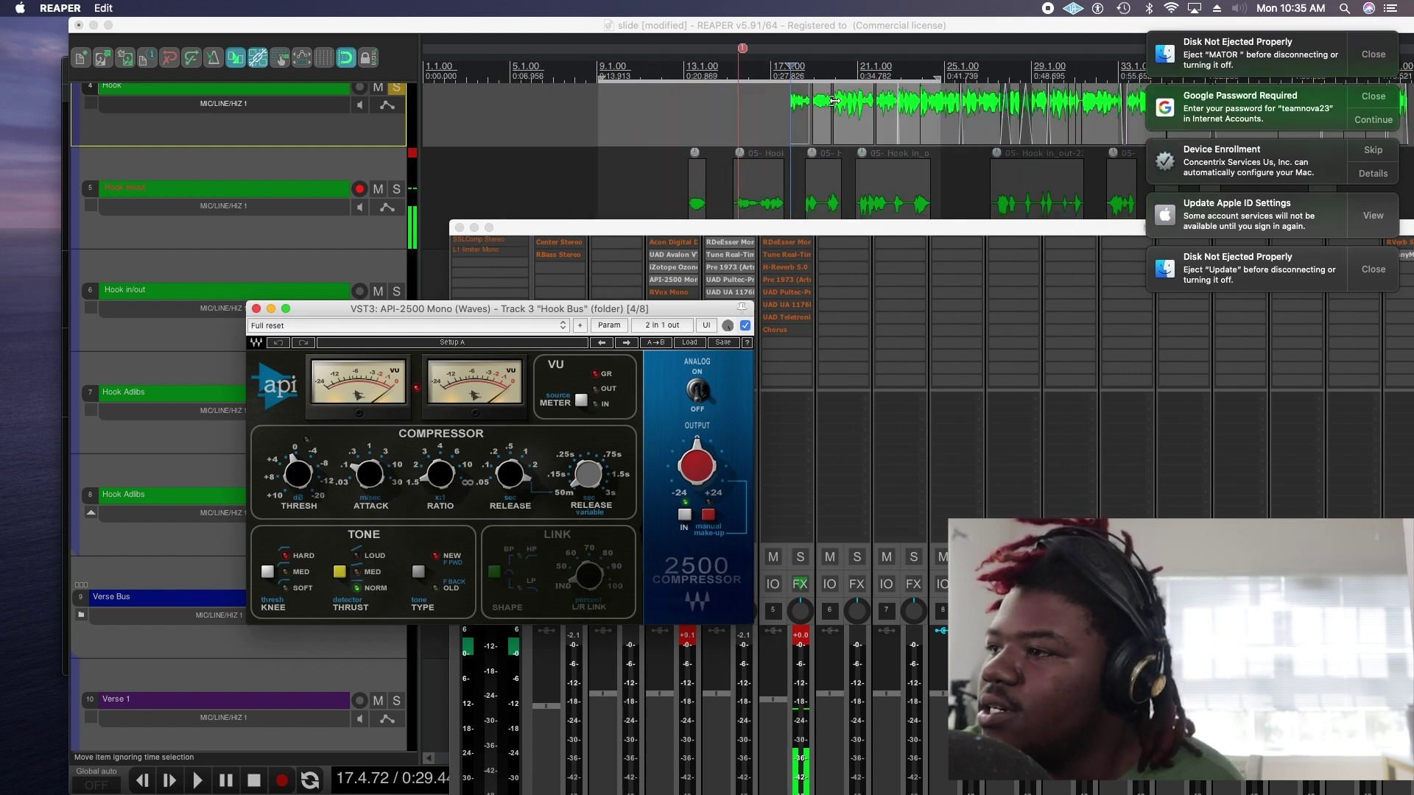
left_click(903, 112)
key("space")
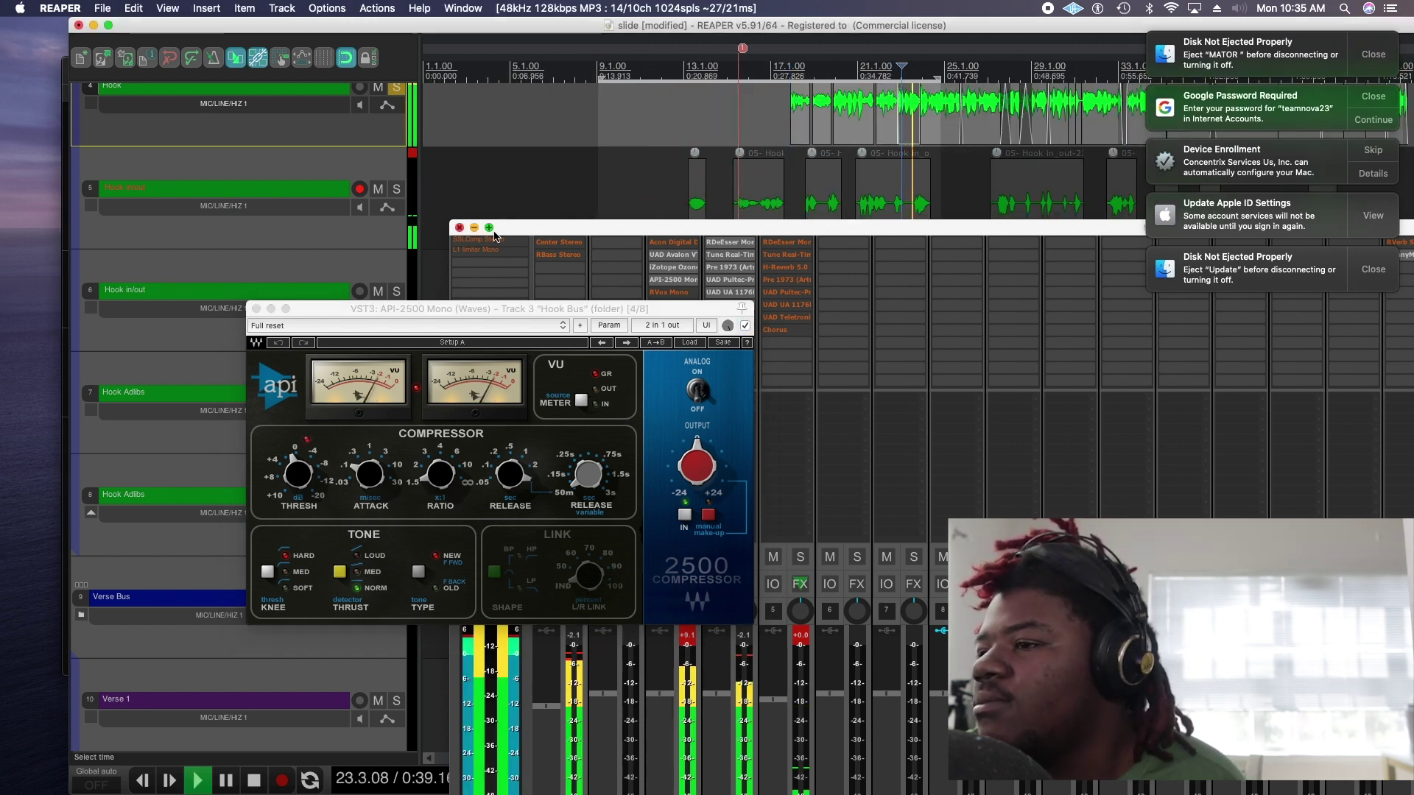
left_click(256, 310)
key("space")
left_click(667, 292)
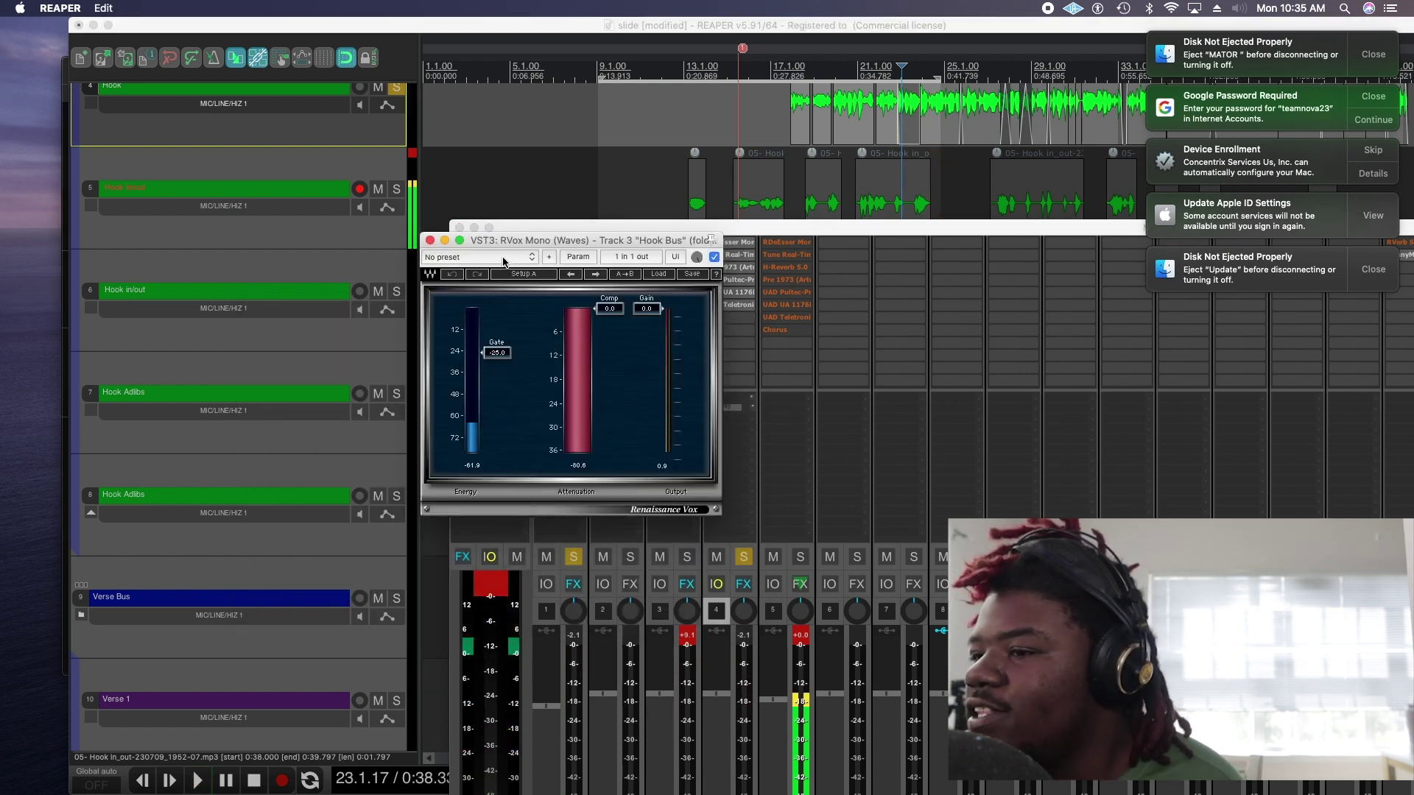
Close the Hook Bus RVox window and play a short bit of the Hook Bus.
left_click_drag(508, 249, 328, 192)
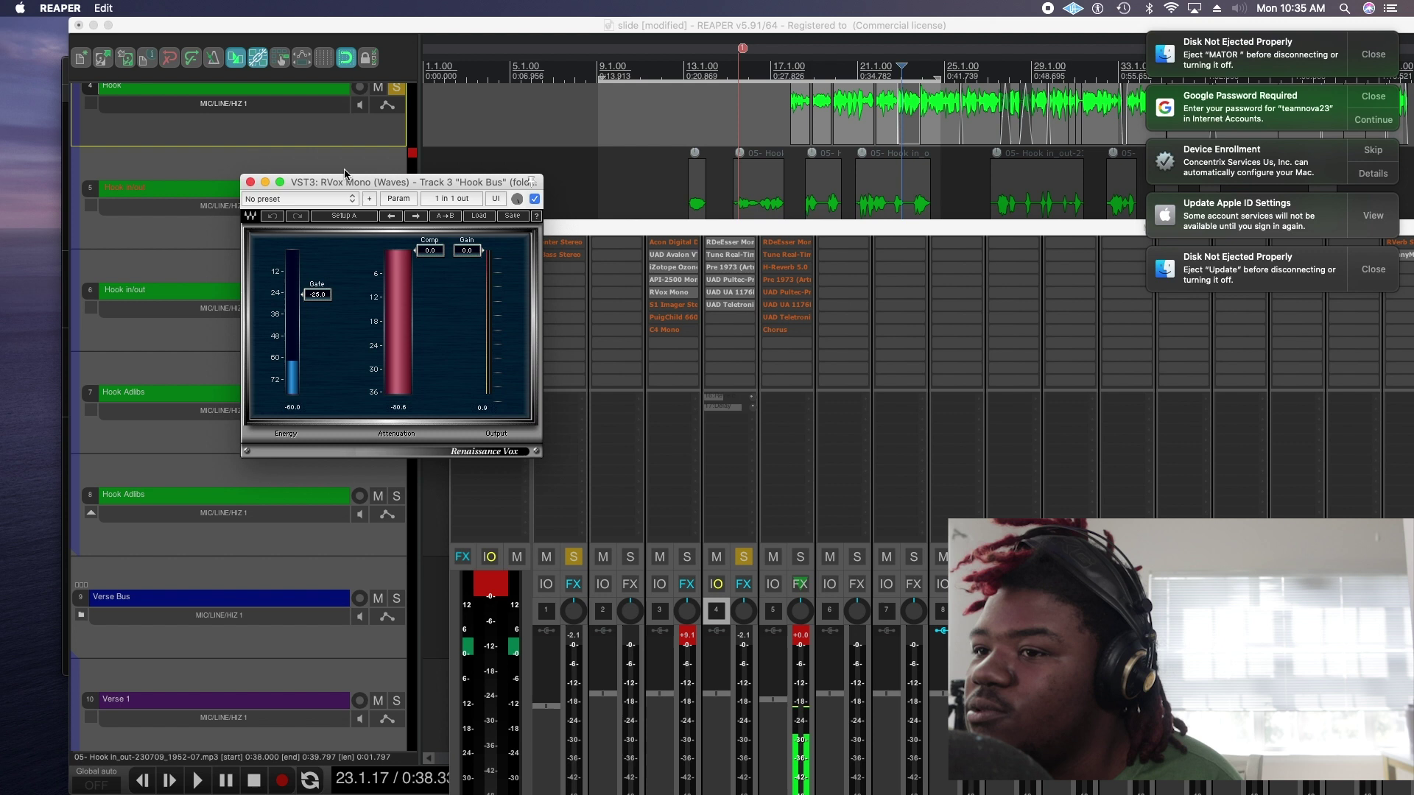
left_click(251, 183)
key("space")
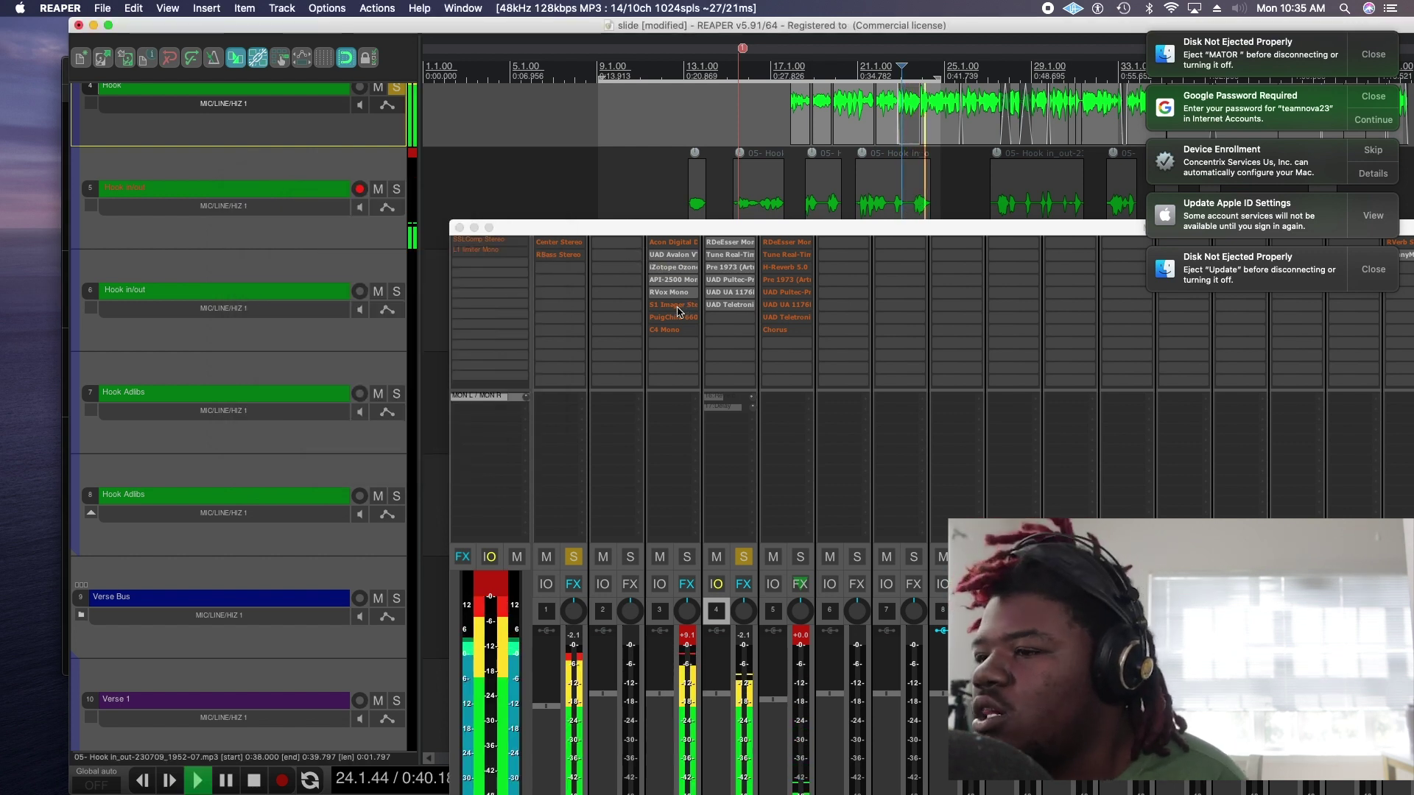
key("space")
Check the Hook Bus S1 Imager Stereo and PuigChild 660 settings, closing each.
left_click(685, 305)
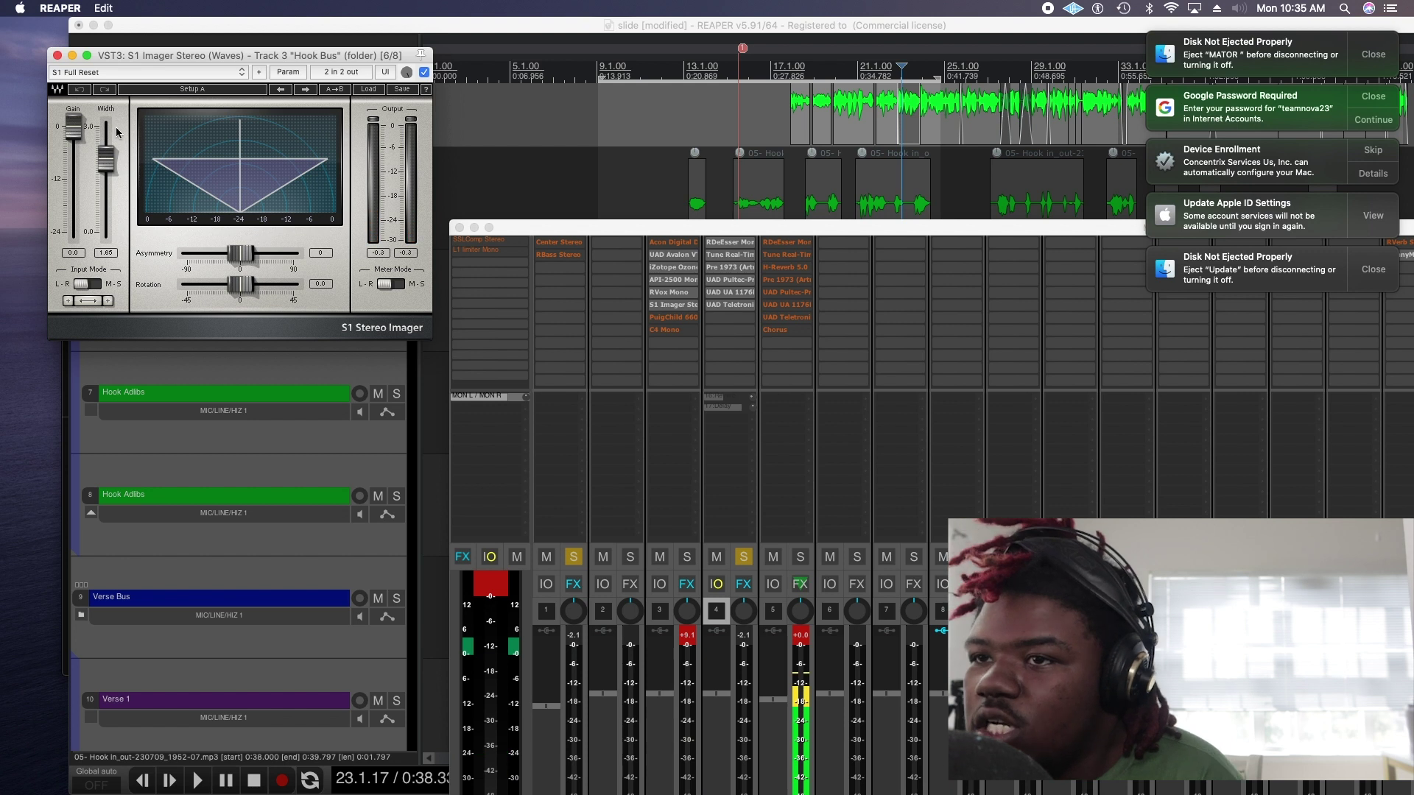
left_click(61, 59)
left_click(662, 318)
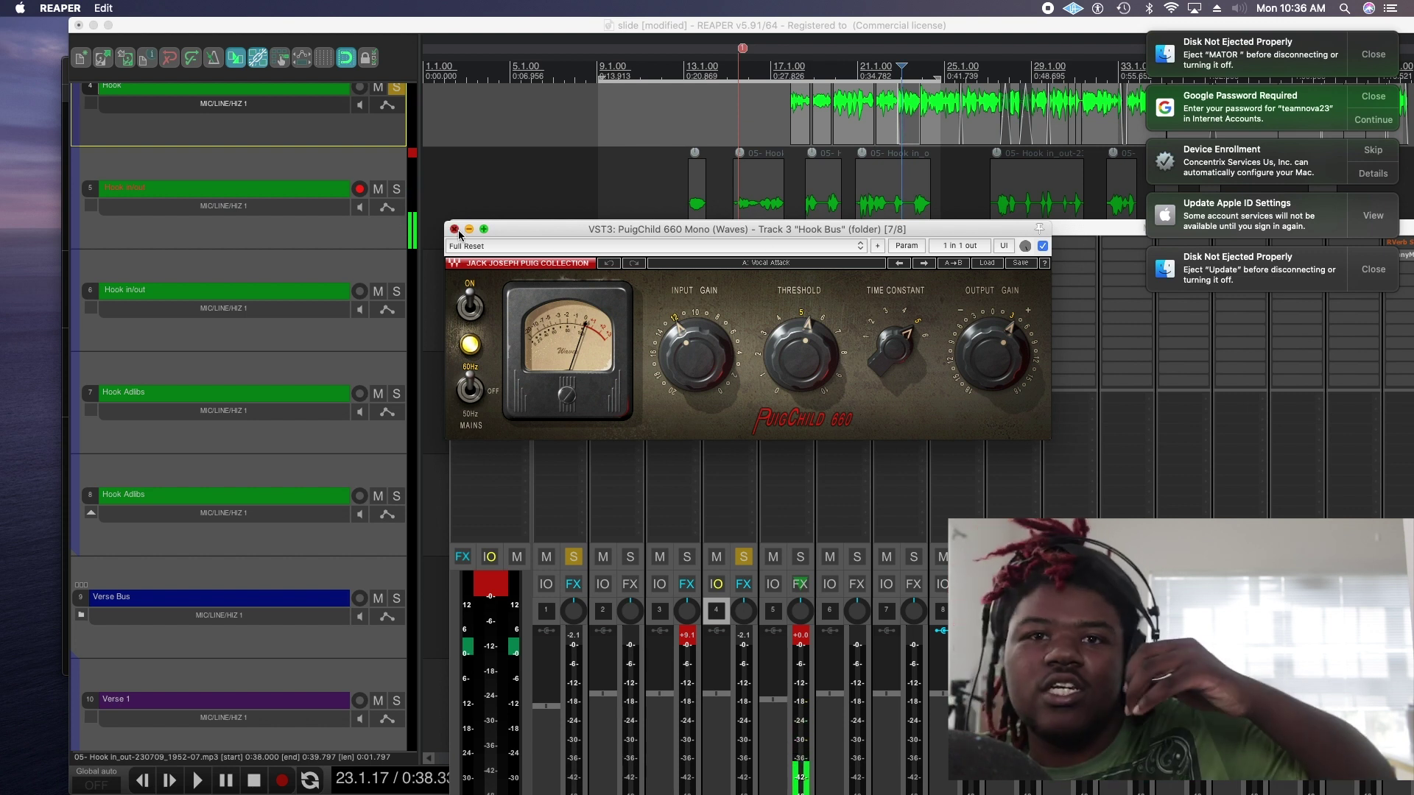
left_click(456, 230)
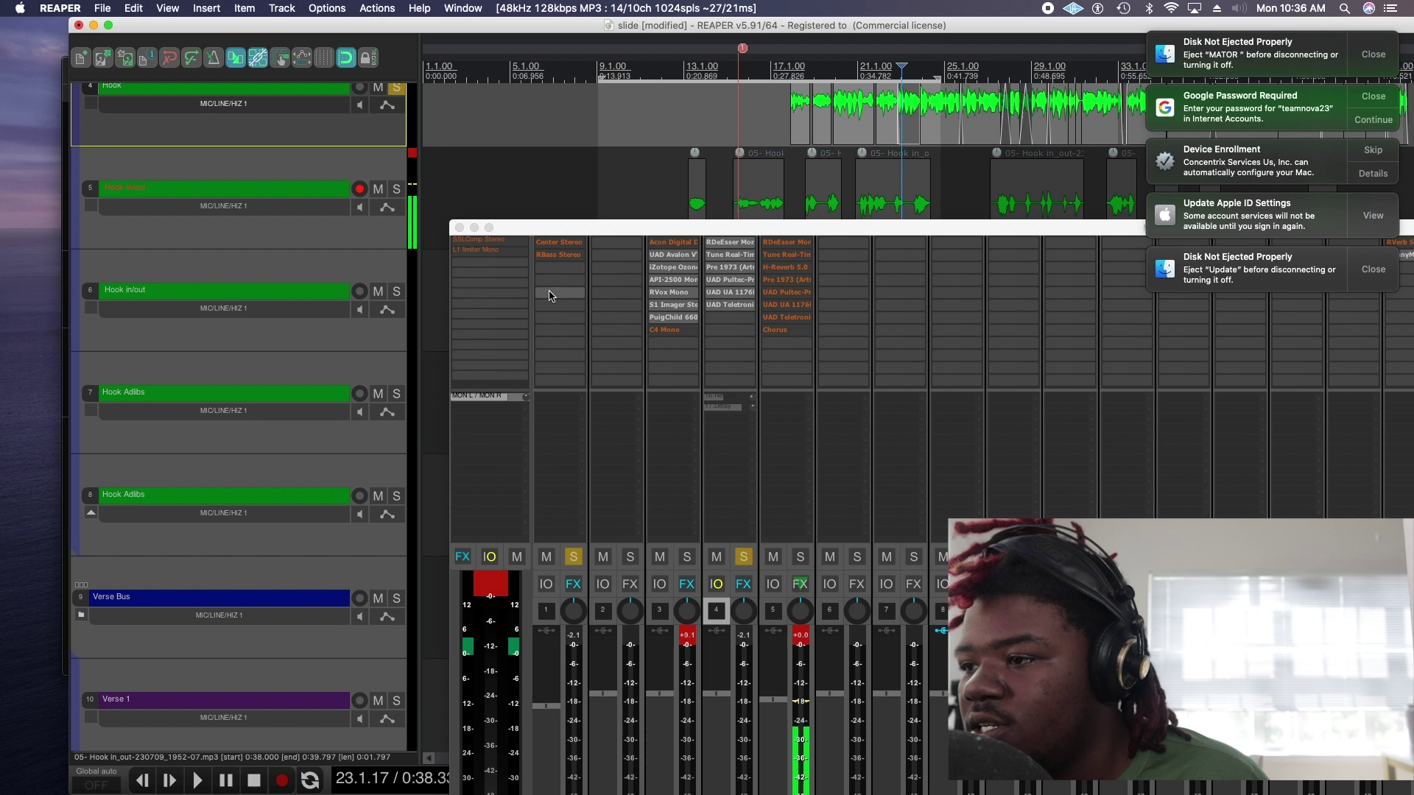
Check the Hook Bus C4 Mono and the Reverb track's ManyM Reverb, closing both.
left_click(673, 329)
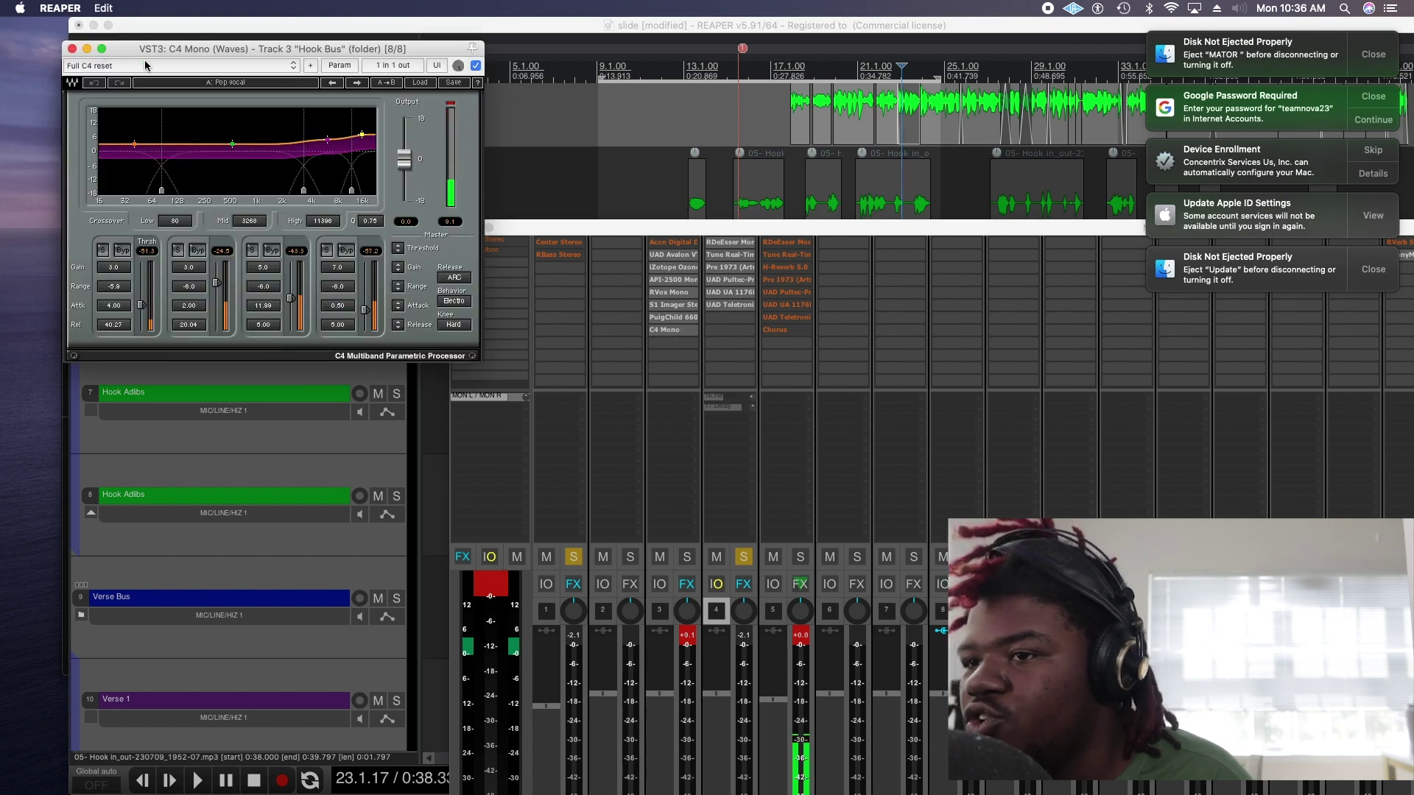
left_click(72, 49)
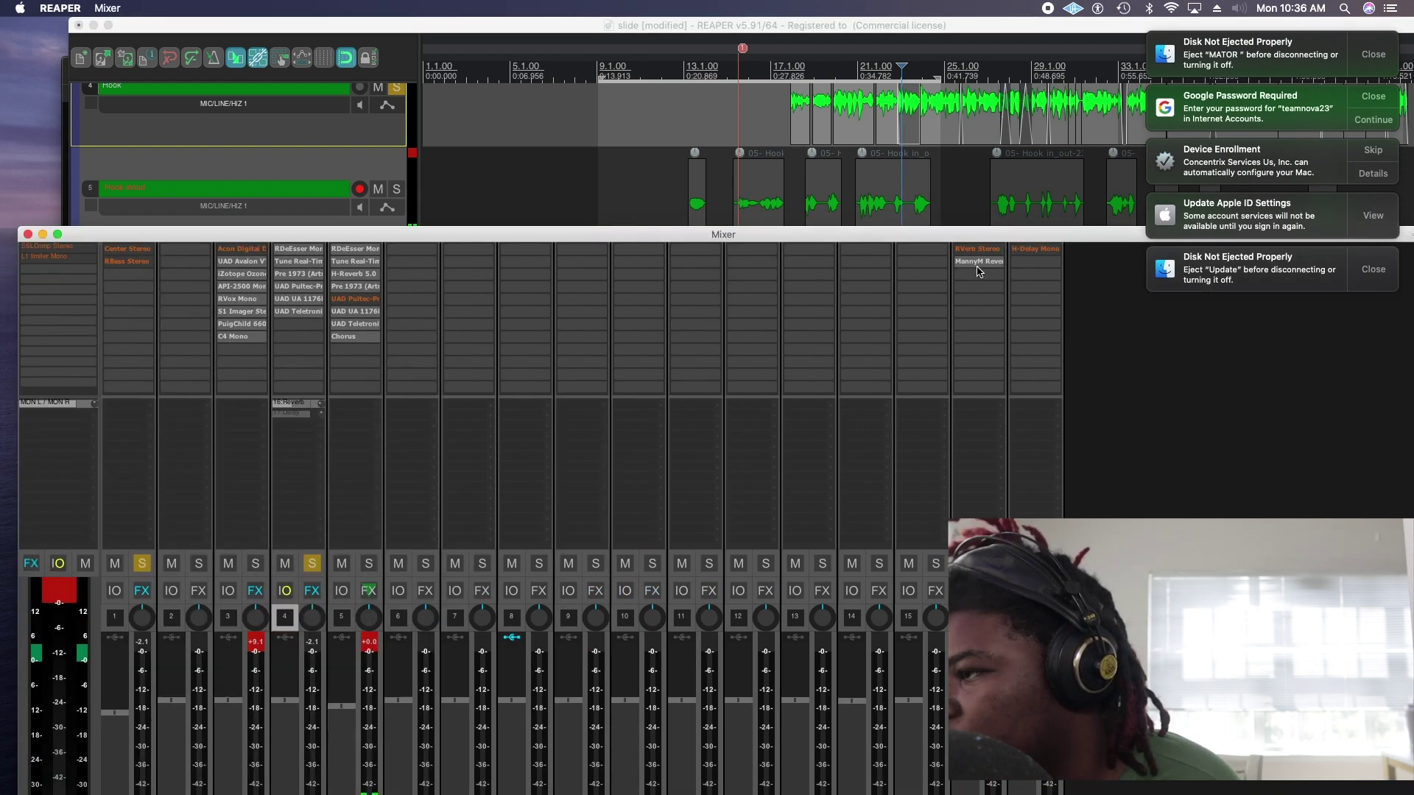
left_click(979, 264)
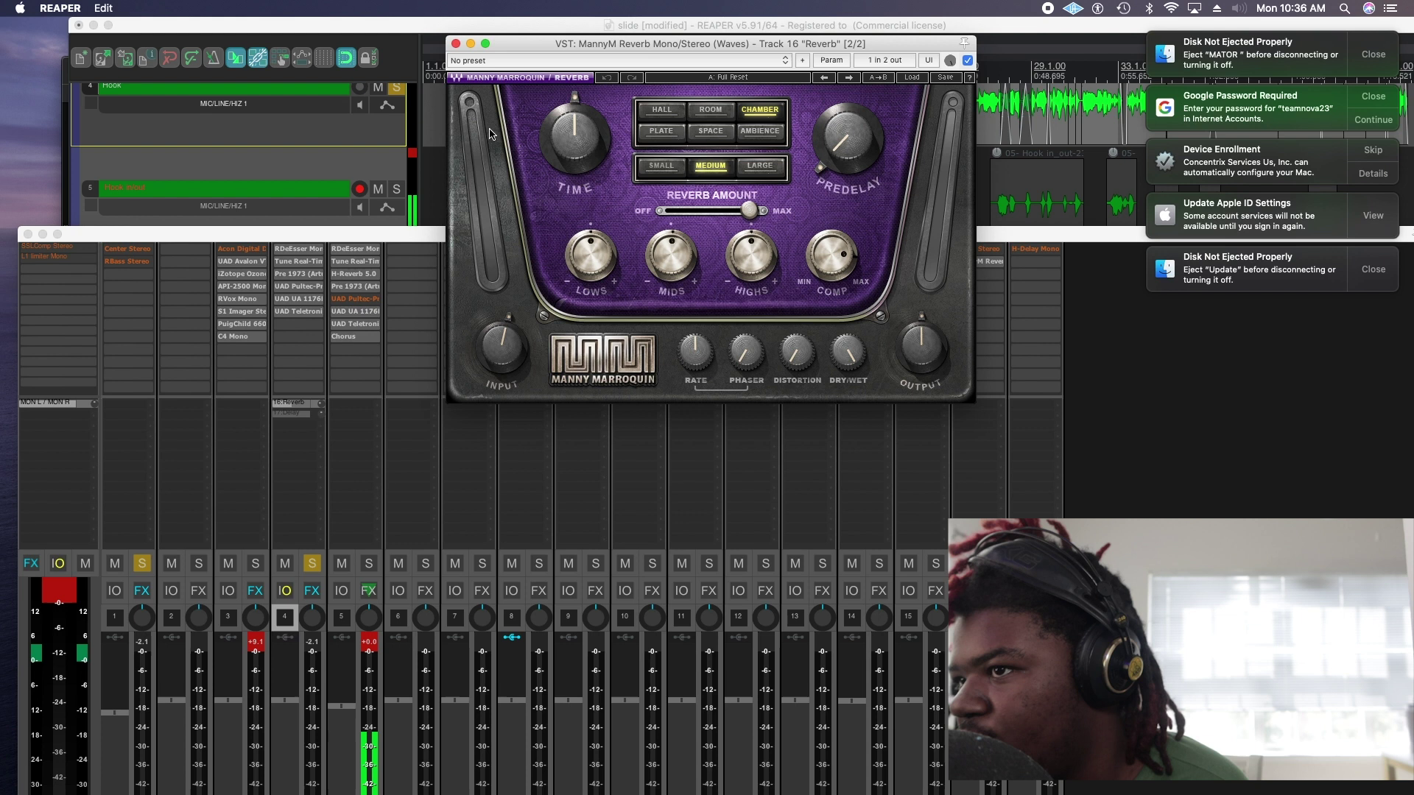
left_click(456, 44)
Play the hook from a Hook item, lower the mixer, and solo track 5.
left_click(819, 116)
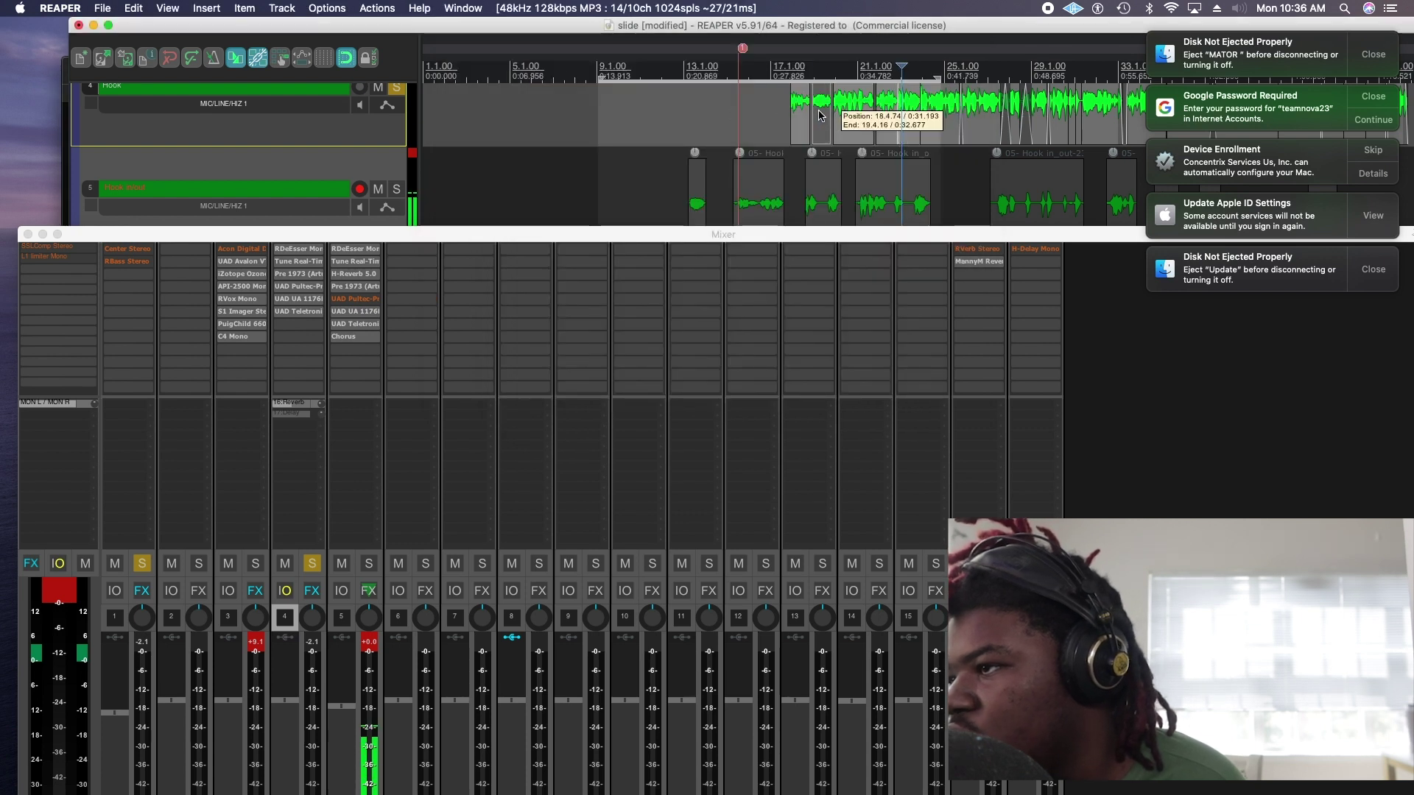
left_click(829, 120)
key("space")
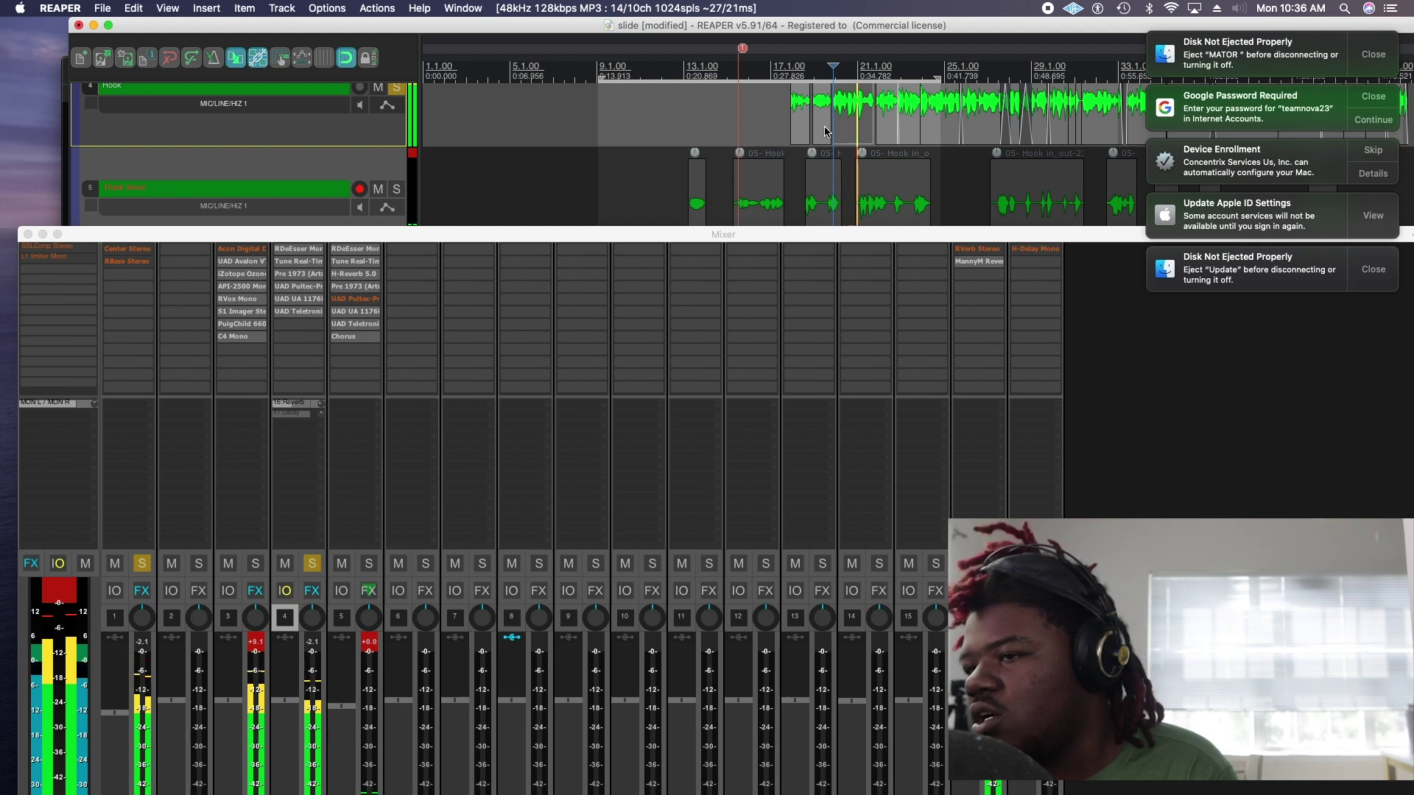
left_click(366, 304)
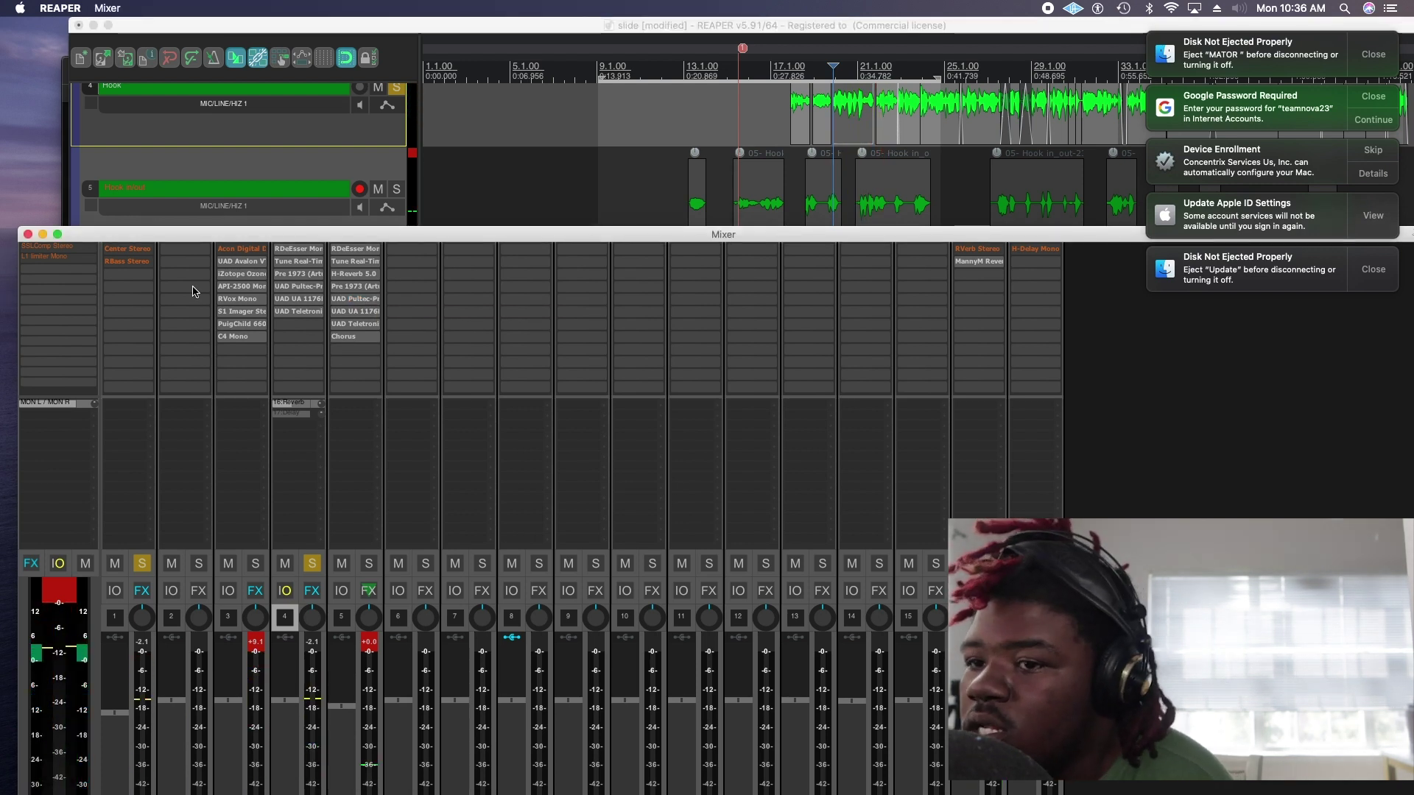
left_click_drag(216, 234, 252, 338)
left_click(396, 188)
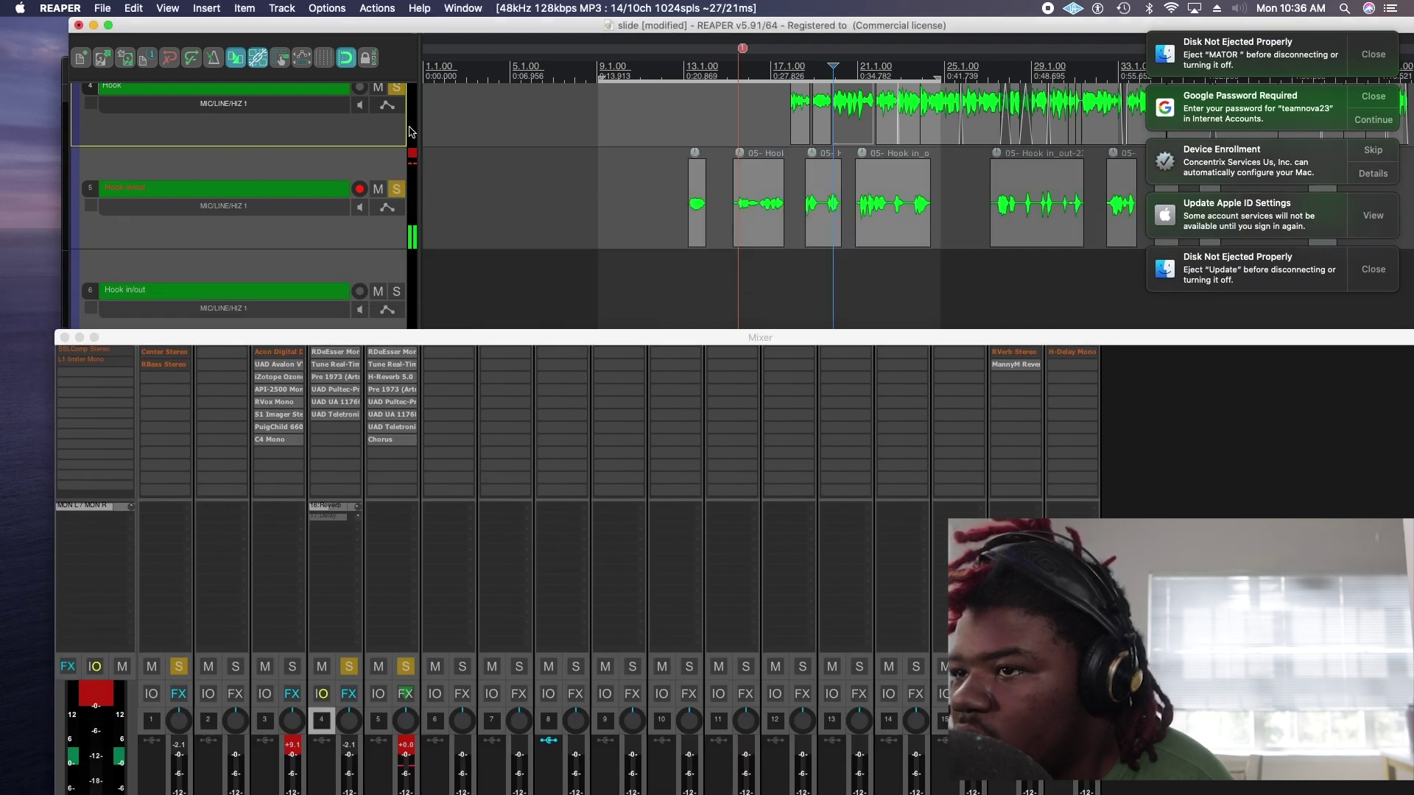
Zoom the arrange view and select hook items on track 5.
scroll(743, 202, "down", 3)
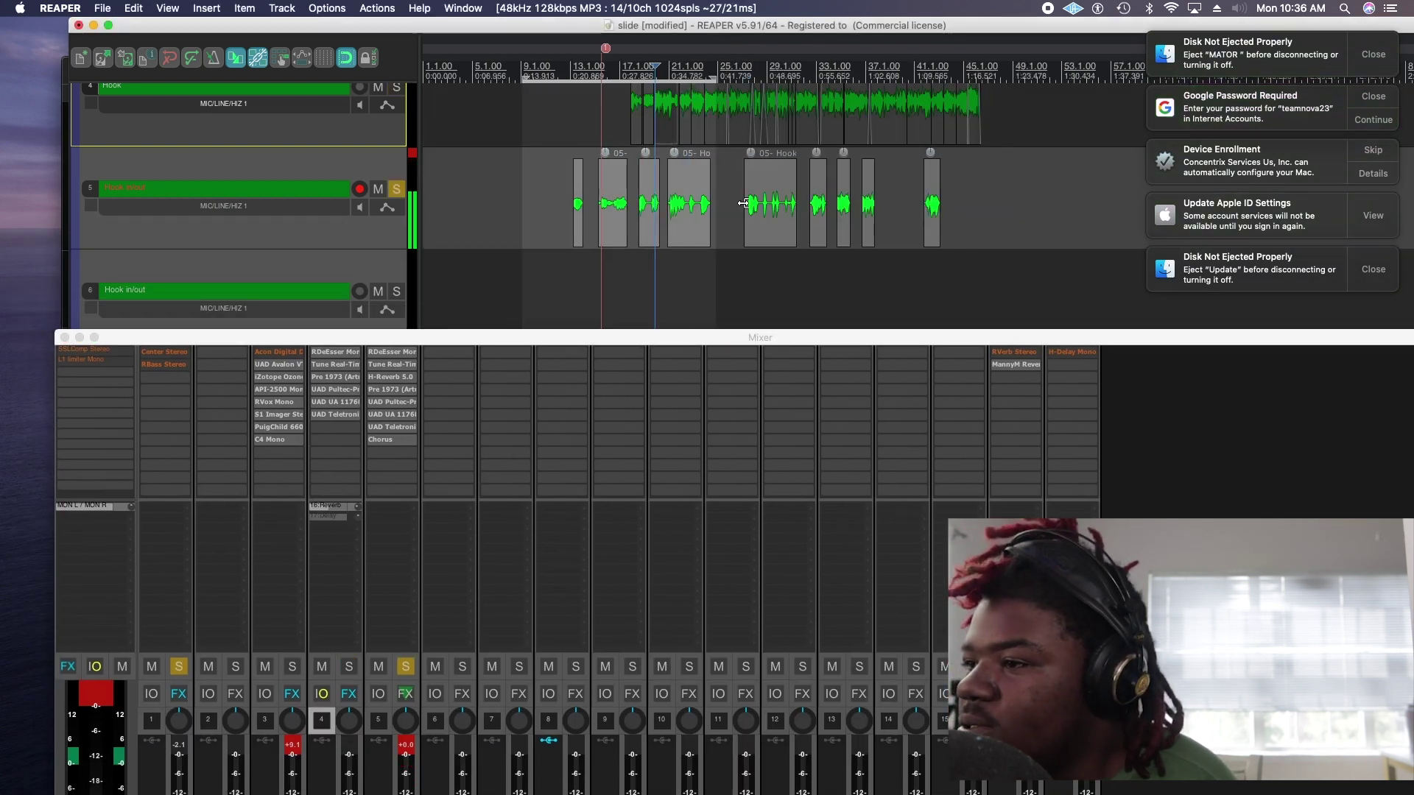
left_click(755, 205)
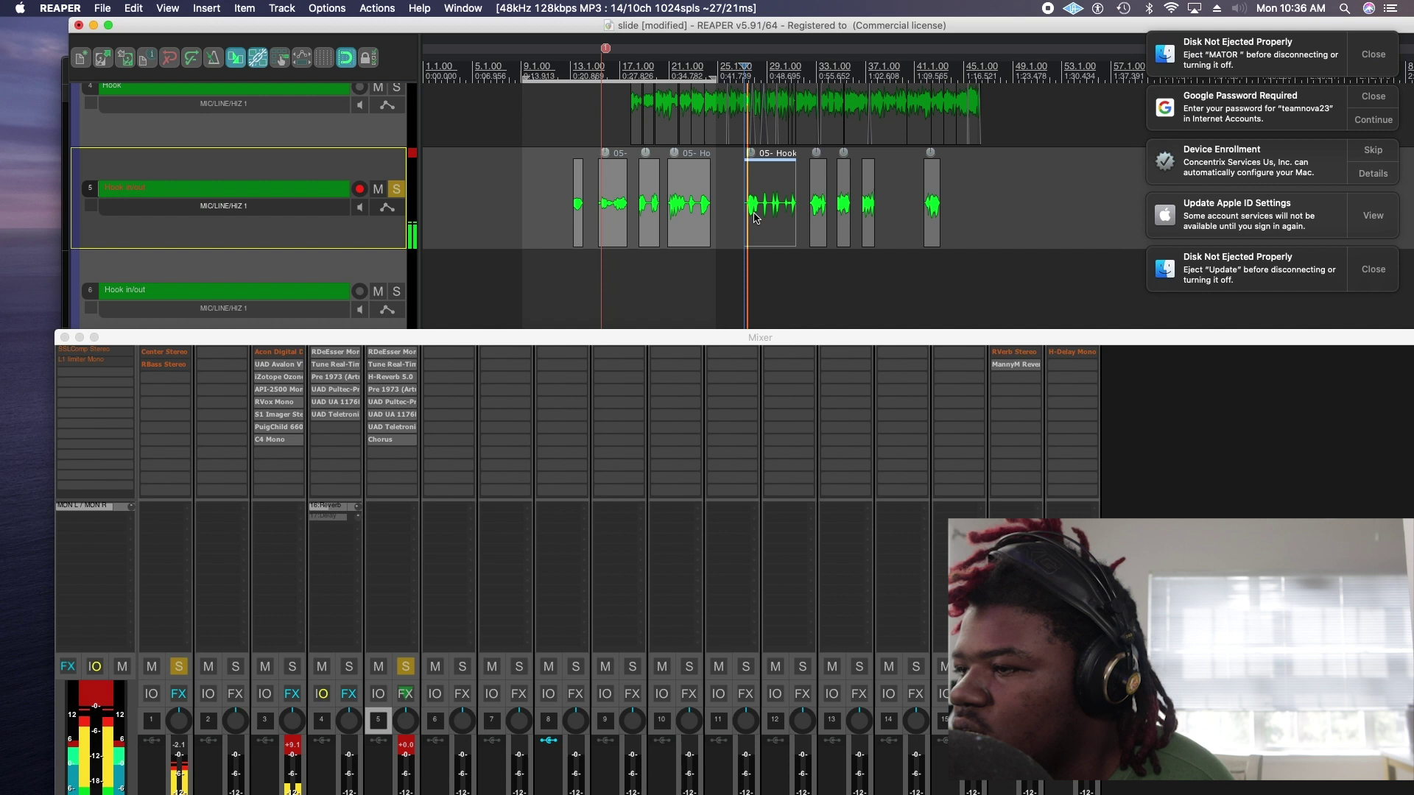
scroll(761, 210, "up", 1)
scroll(760, 209, "up", 3)
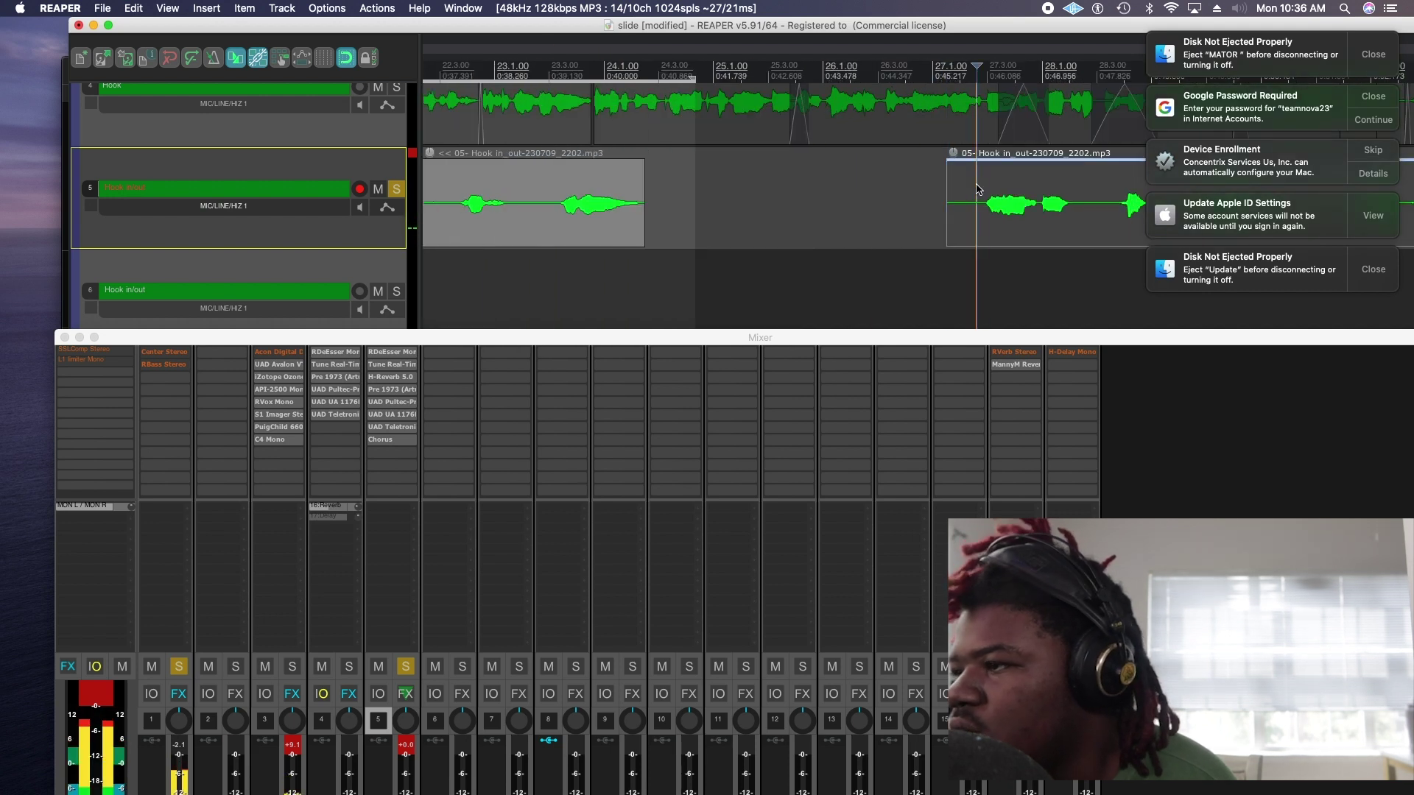
scroll(973, 191, "down", 2)
scroll(969, 193, "up", 1)
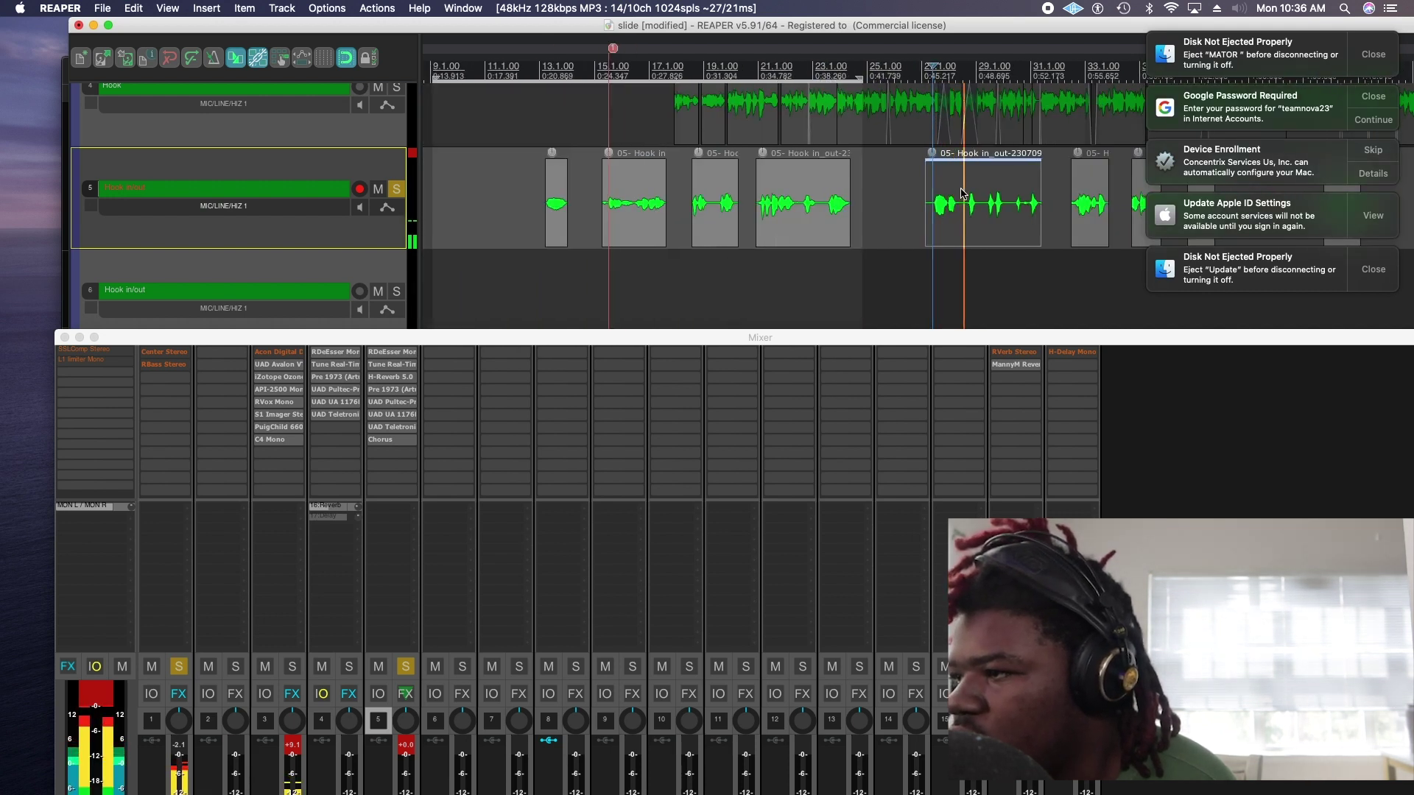
left_click(762, 203)
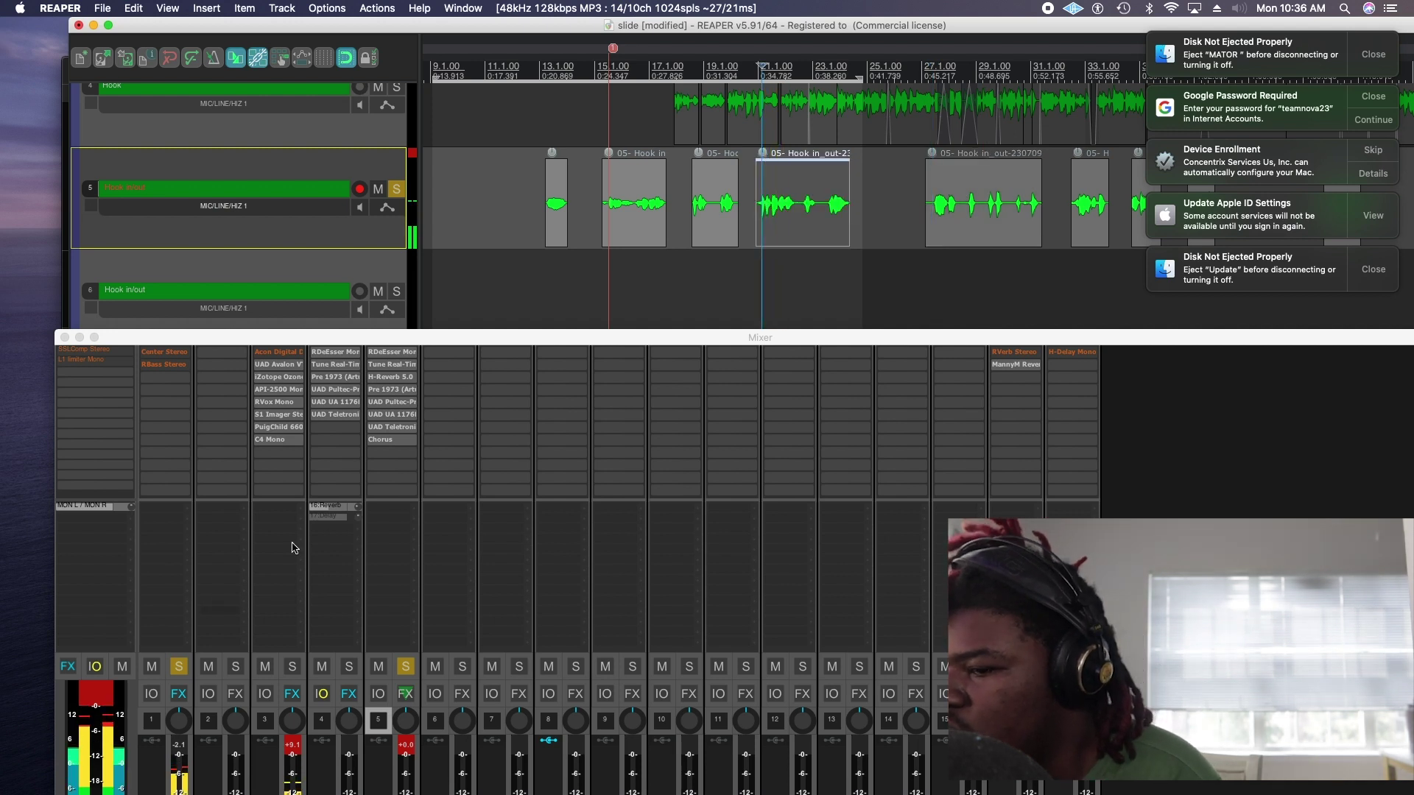
Check track 5's H-Reverb 5.0 (about 3.36 s reverb), close it, and shift the mixer right.
left_click(399, 377)
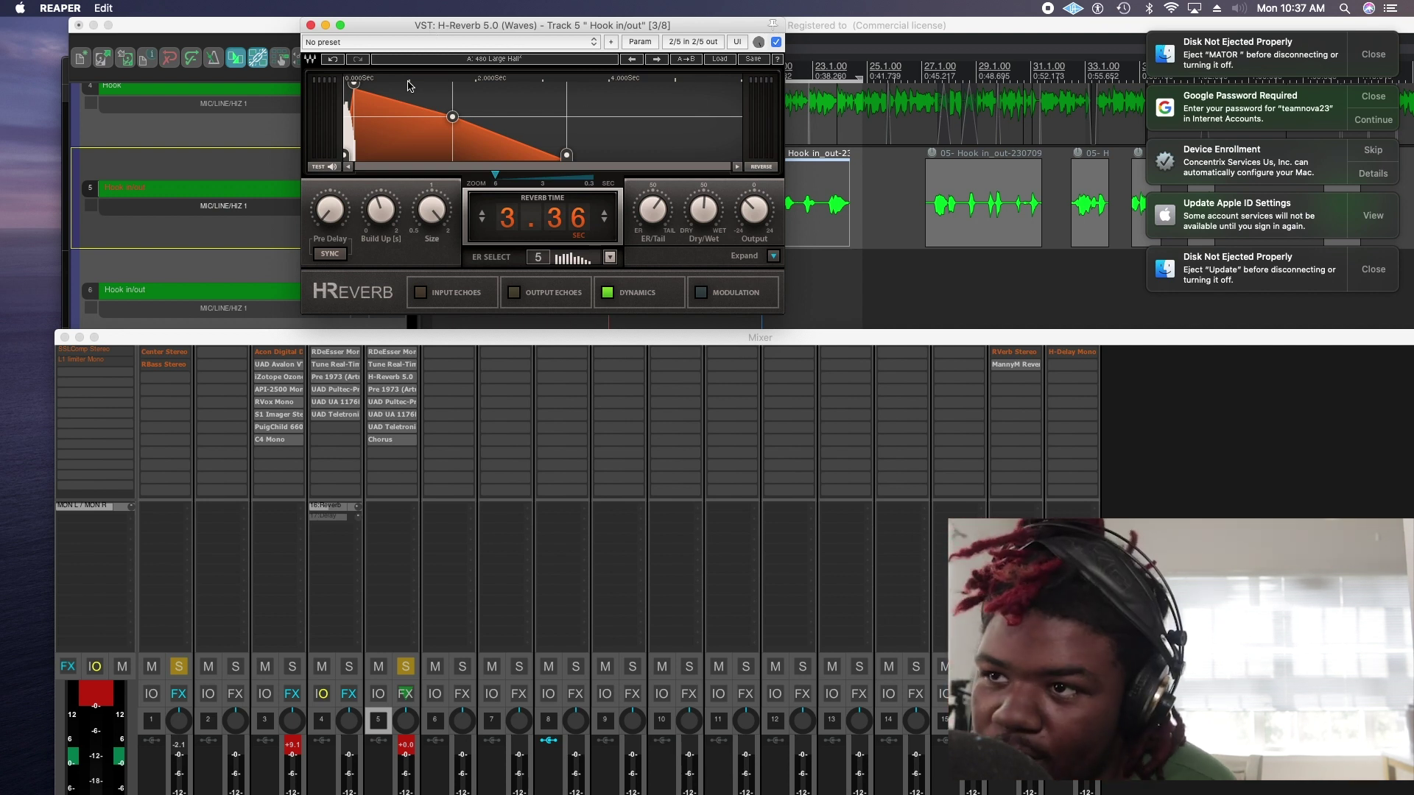
left_click(311, 26)
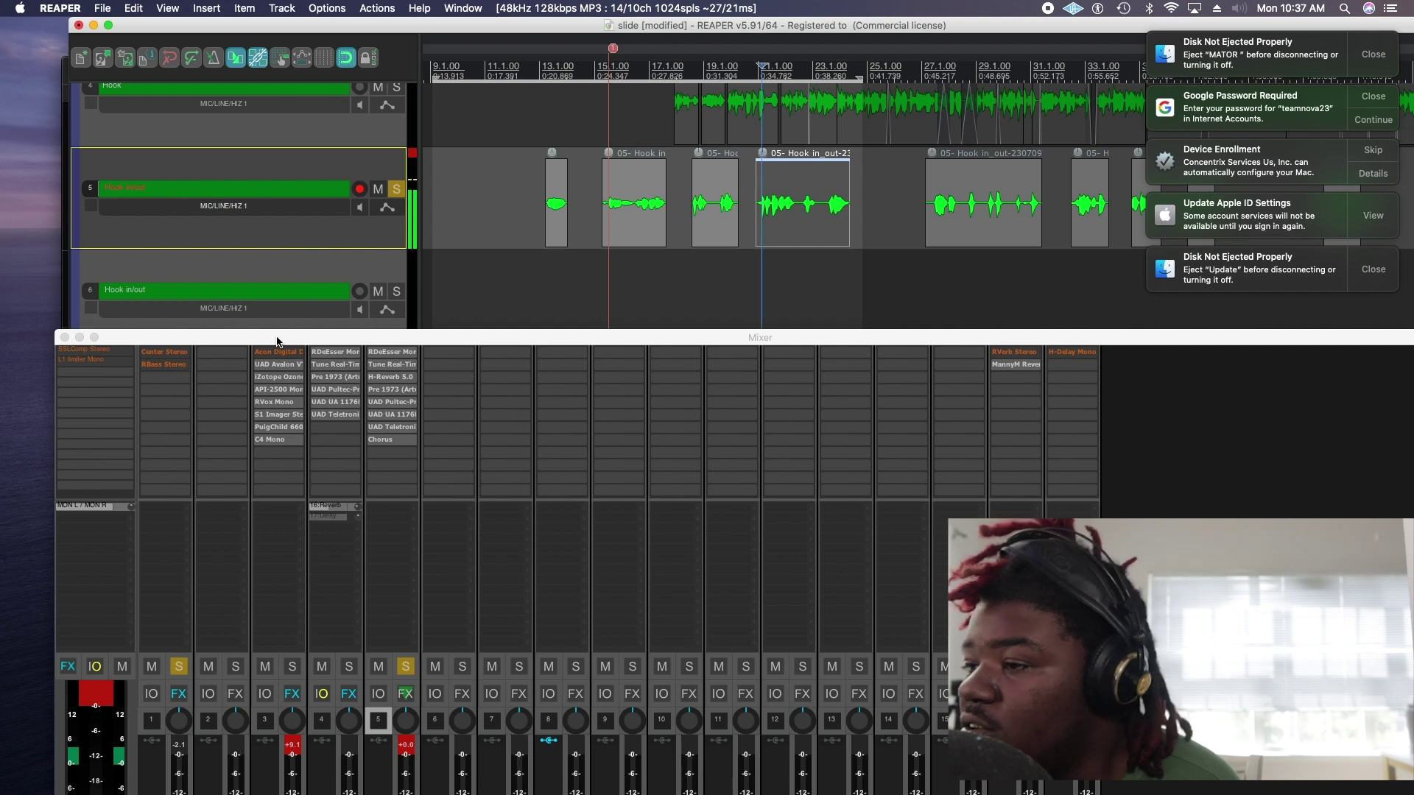
left_click_drag(277, 341, 436, 319)
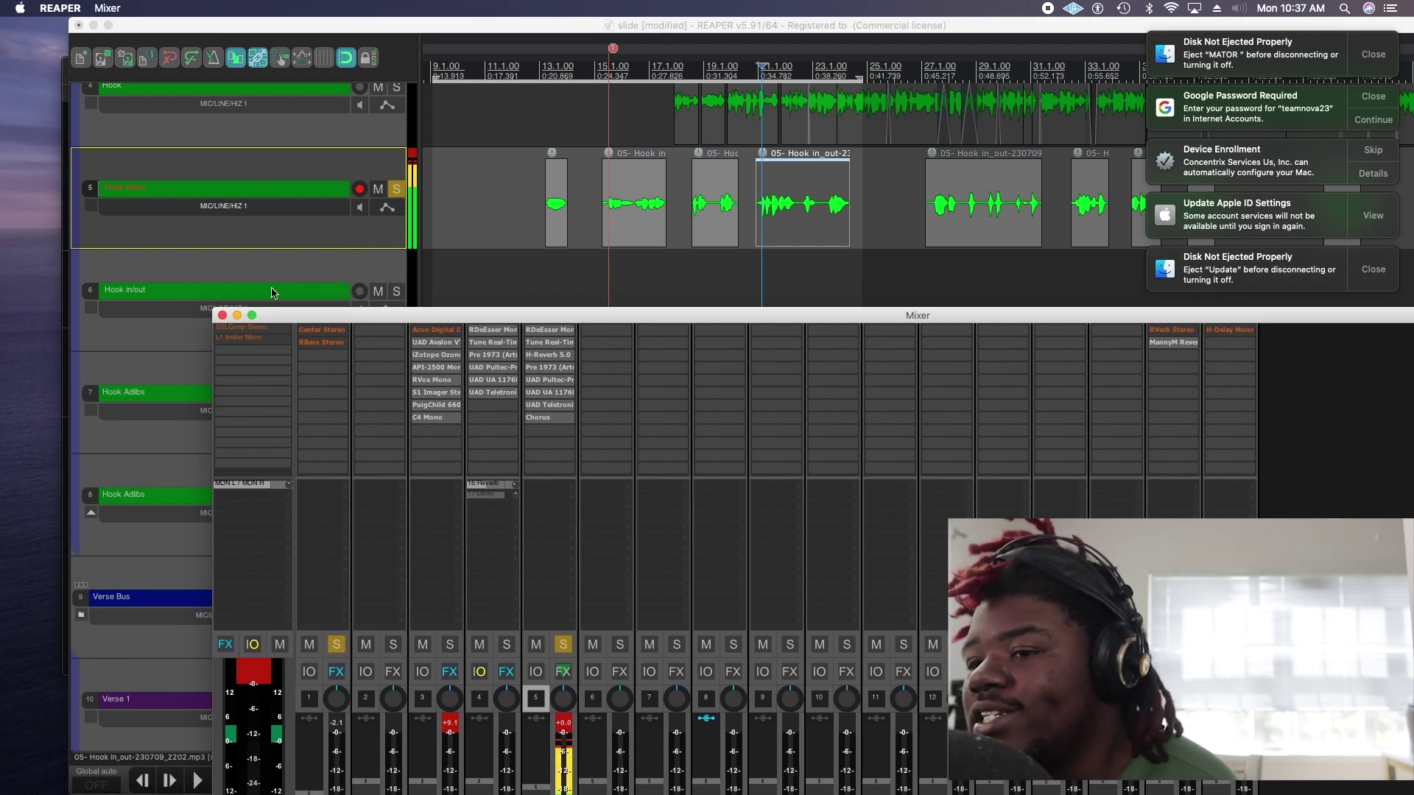
Check the master's SSLComp Stereo and L1 limiter Mono settings, then close the Mixer.
left_click(242, 327)
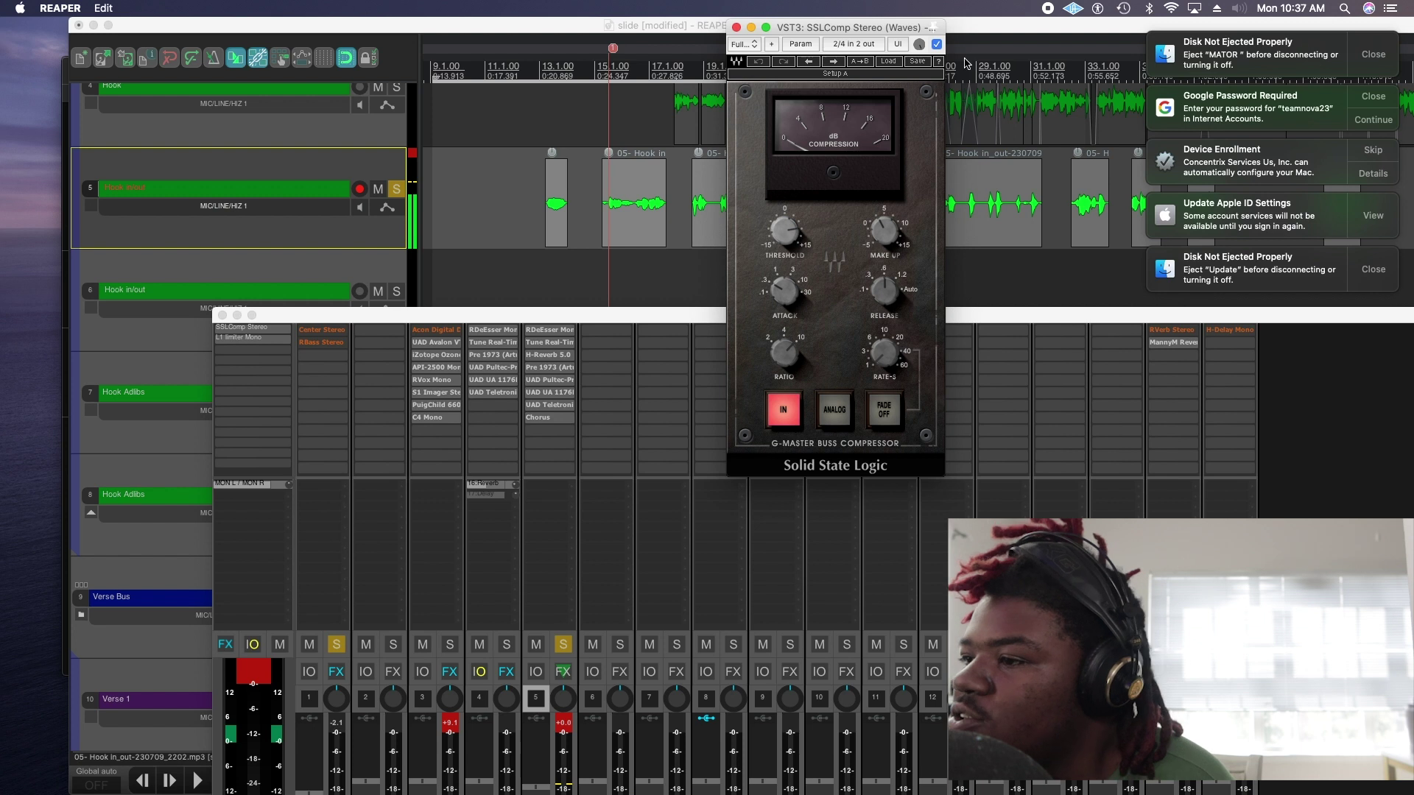
left_click(737, 27)
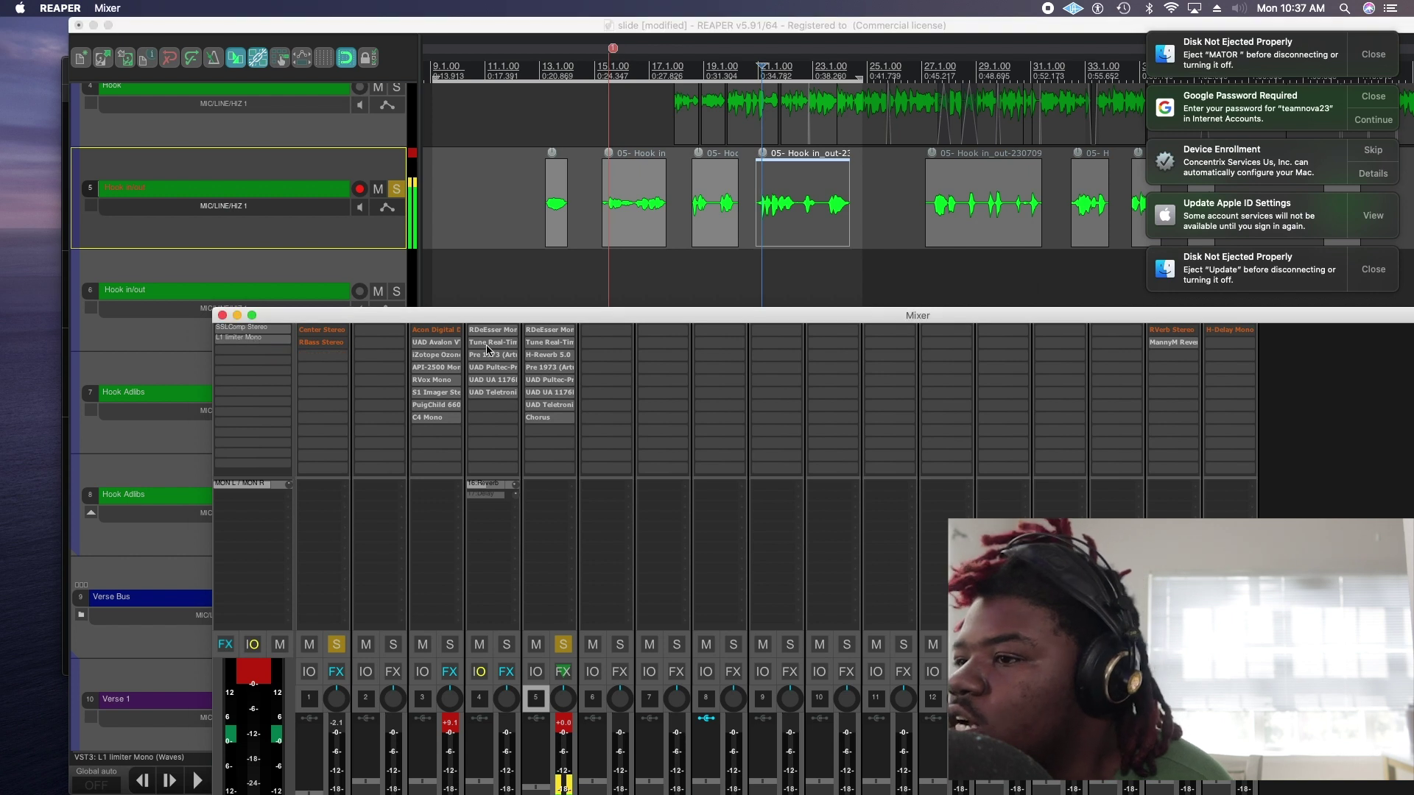
left_click(256, 338)
left_click(664, 164)
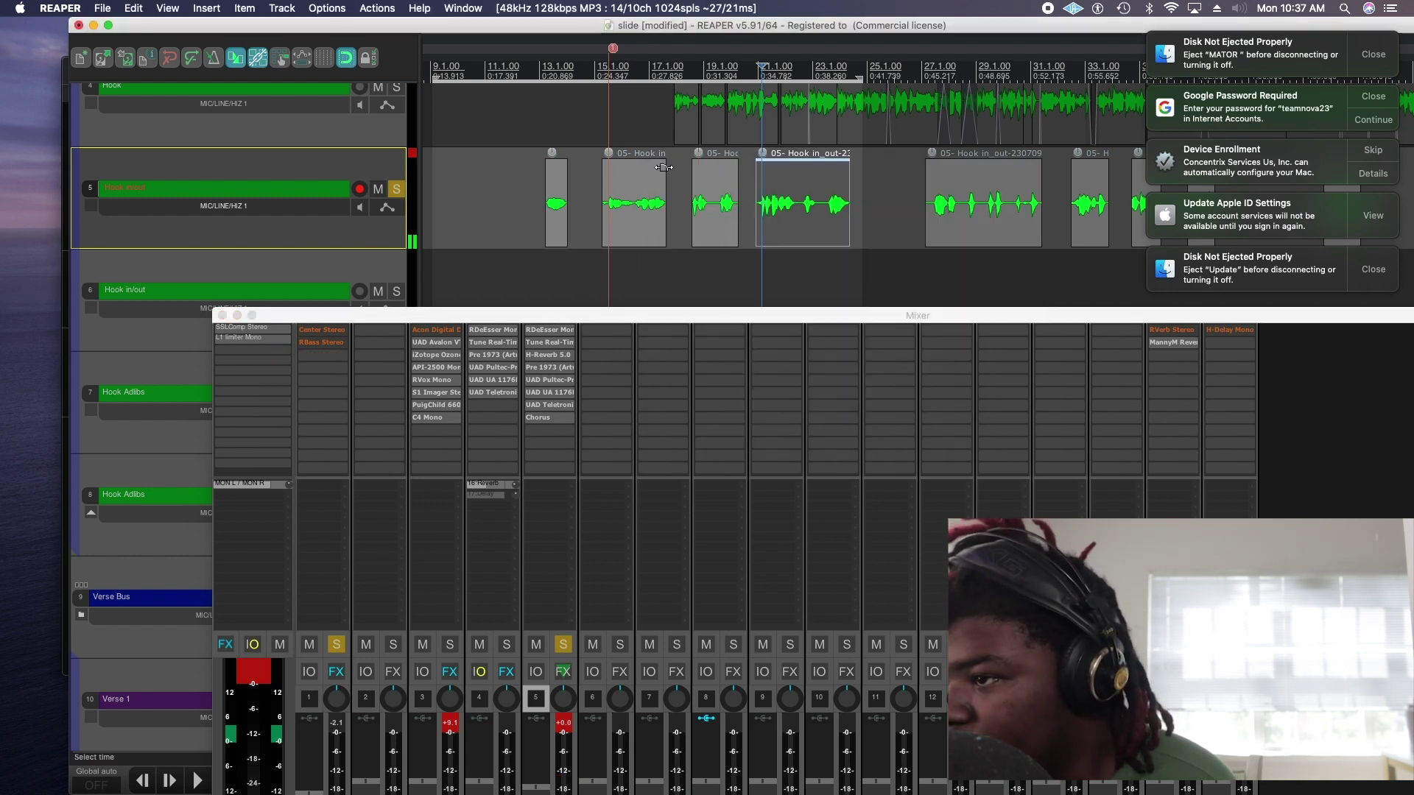
left_click(222, 315)
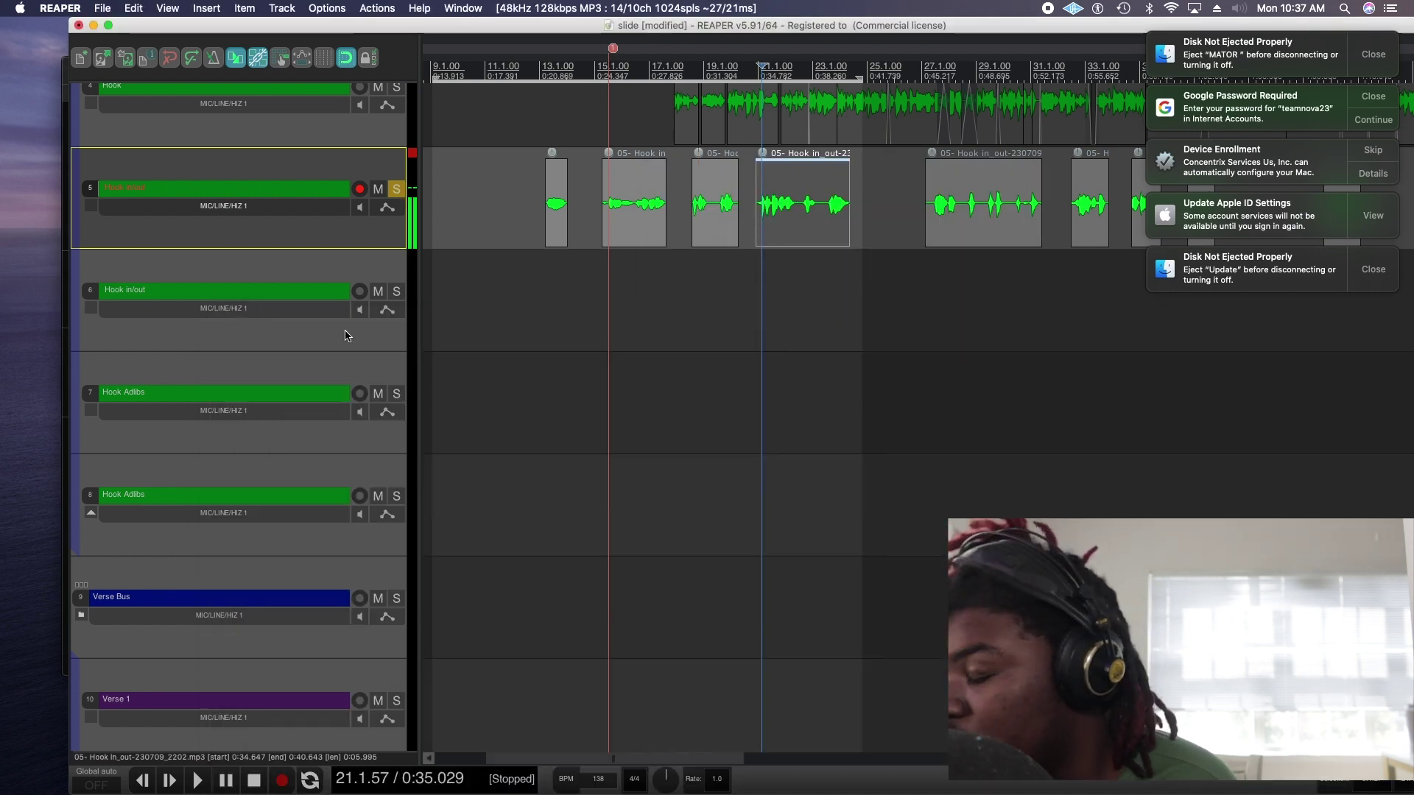
Solo the Hook track and audition the hook section with the Beat, stopping at bar 33.2.50.
key("minus")
scroll(325, 350, "up", 5)
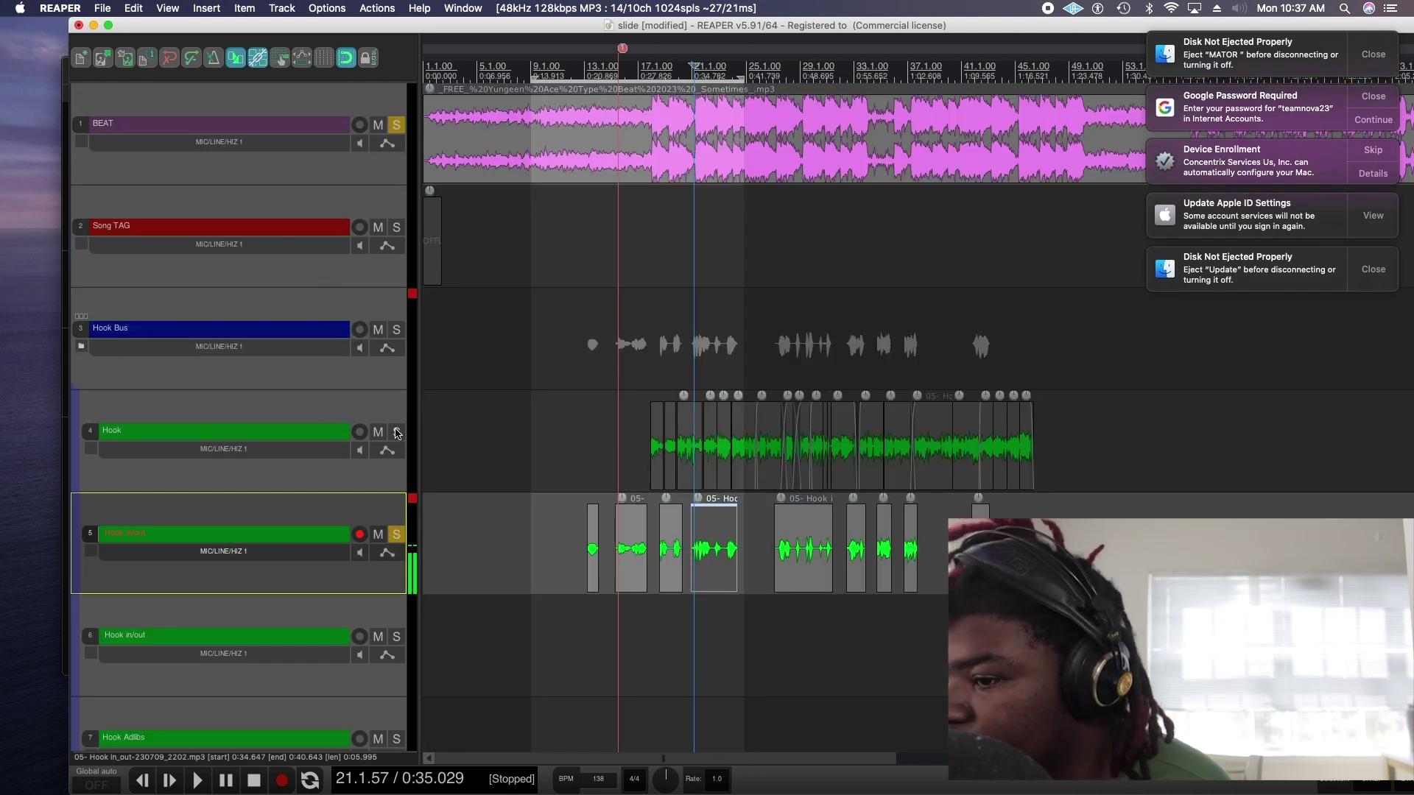
left_click(397, 433)
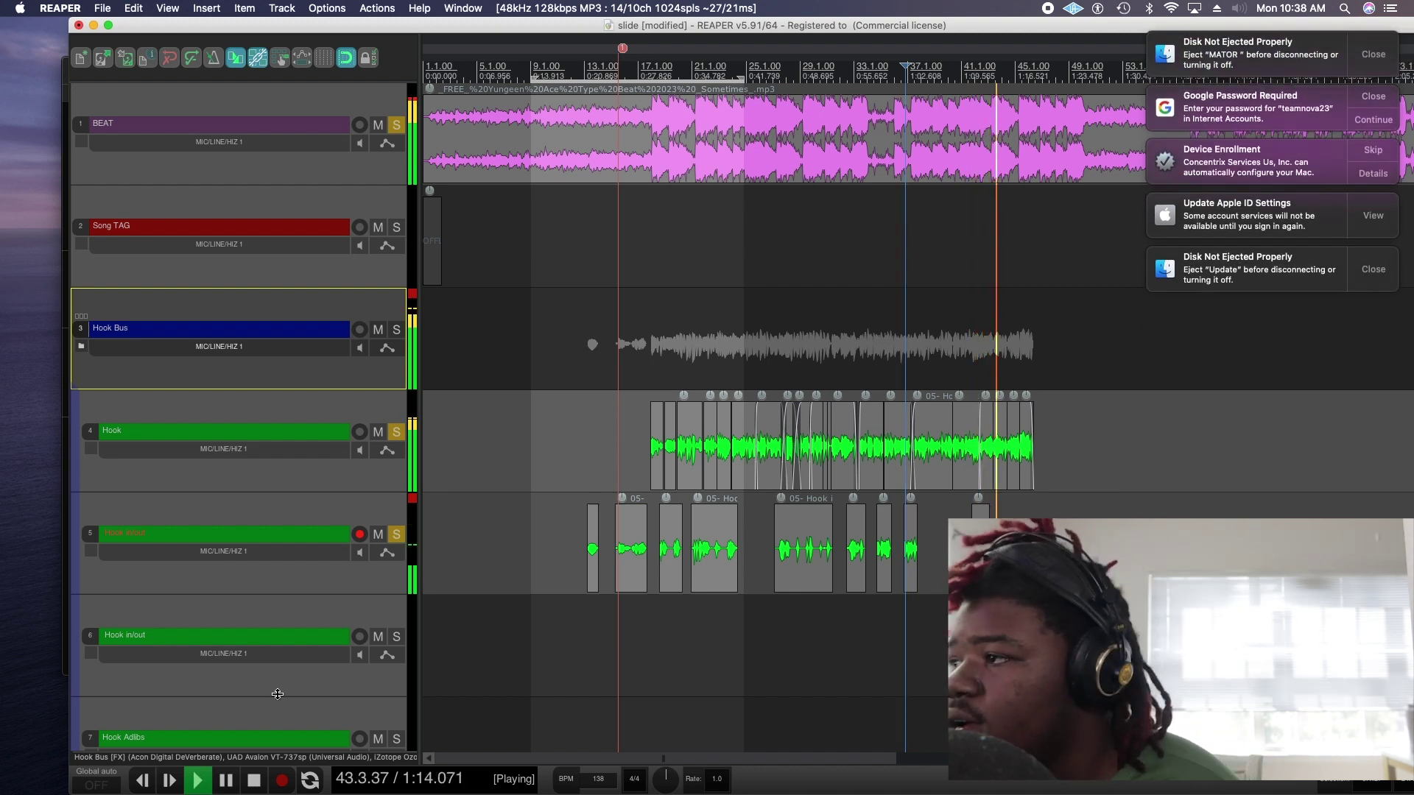
left_click(860, 476)
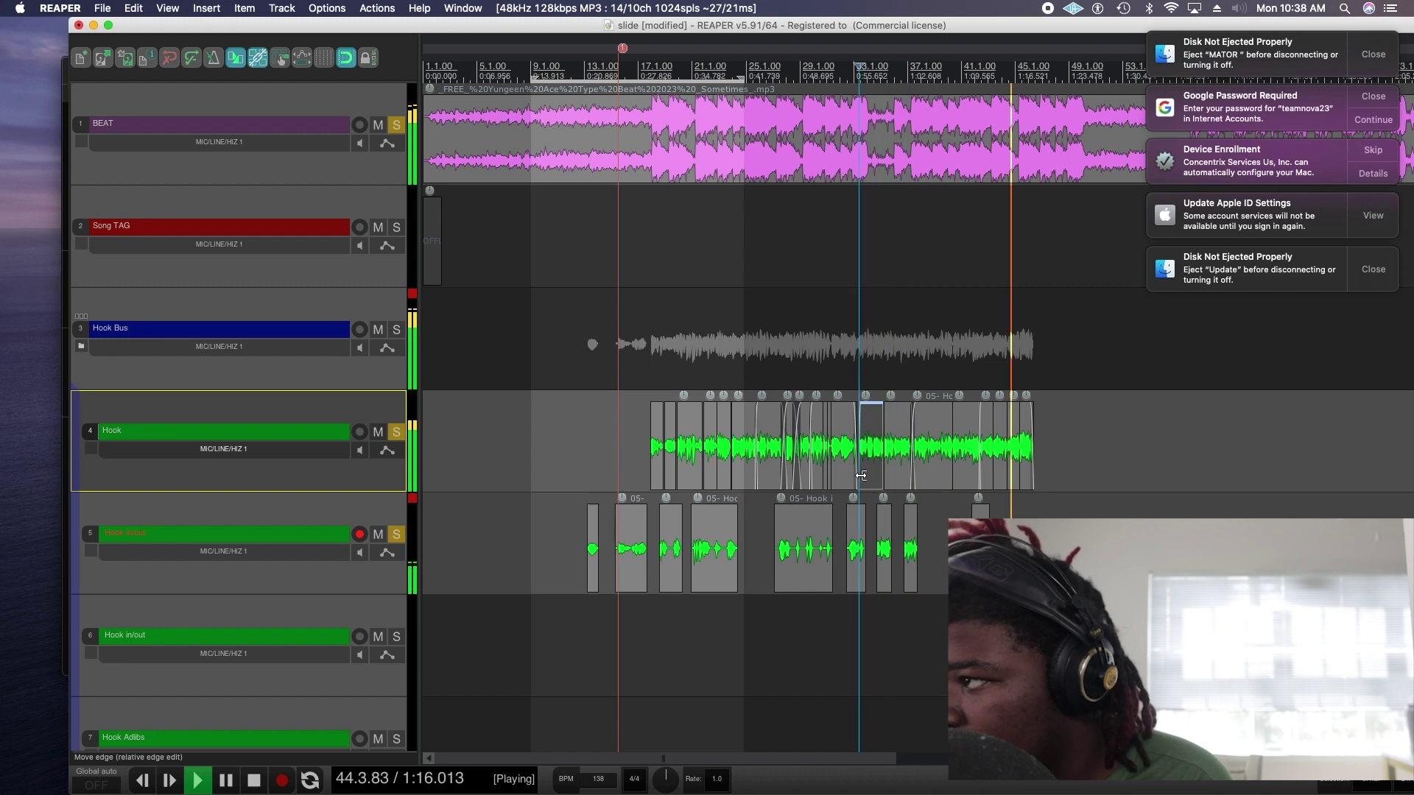
key("space")
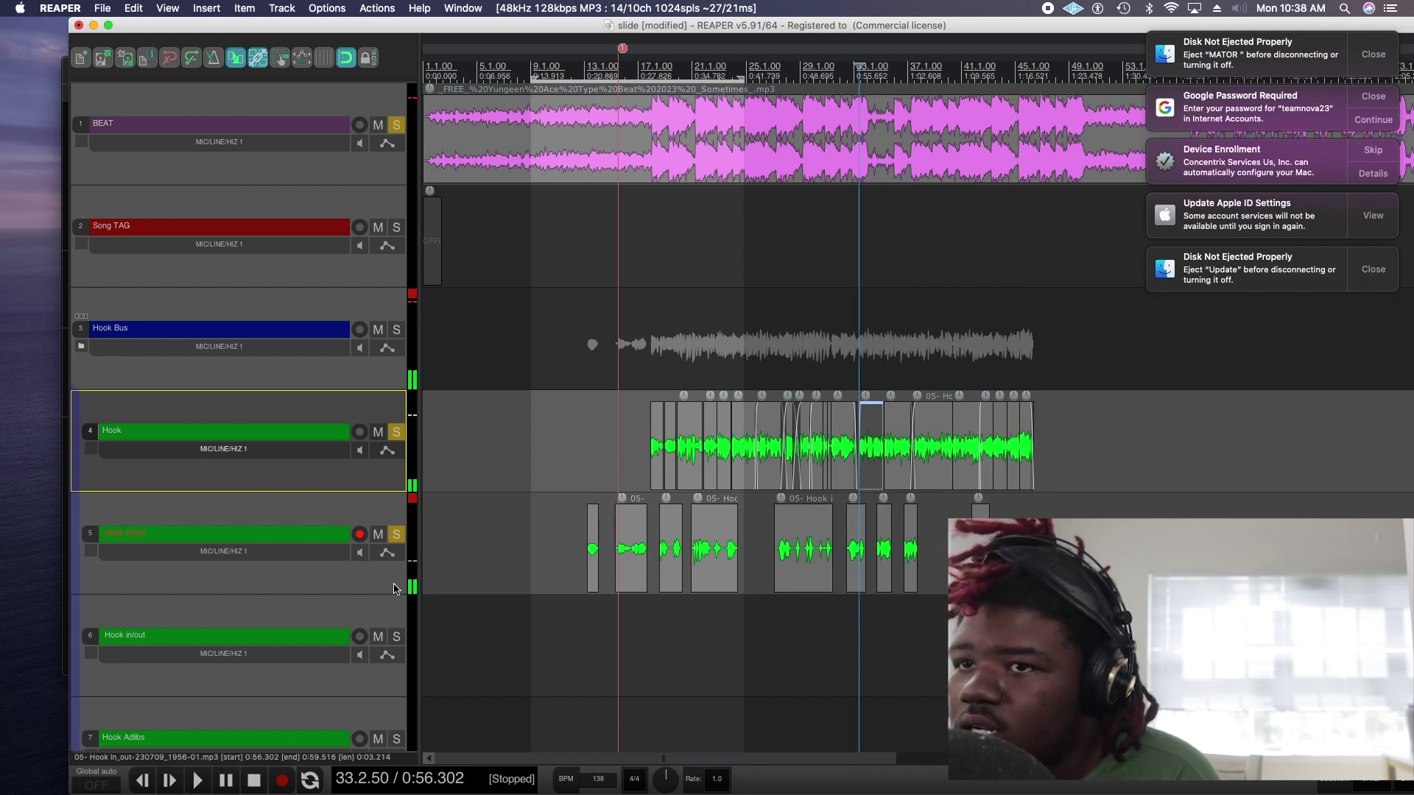